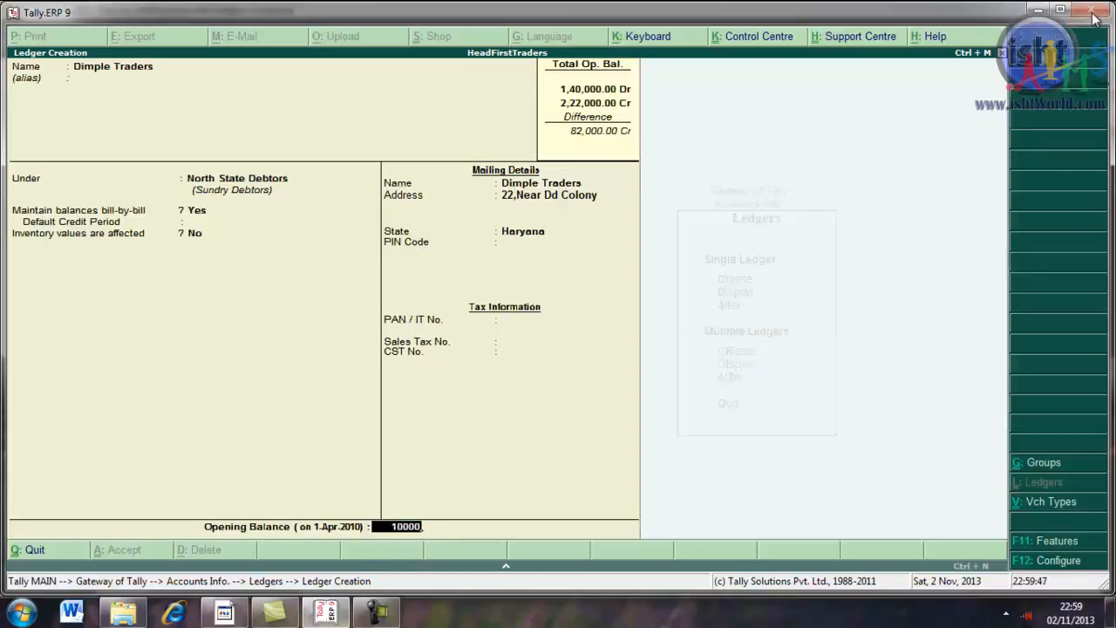
Save the Dimple Traders ledger with a 10000 opening balance kept on account, and accept the Dharmaveer and Co ledger
key("Return")
key("Return")
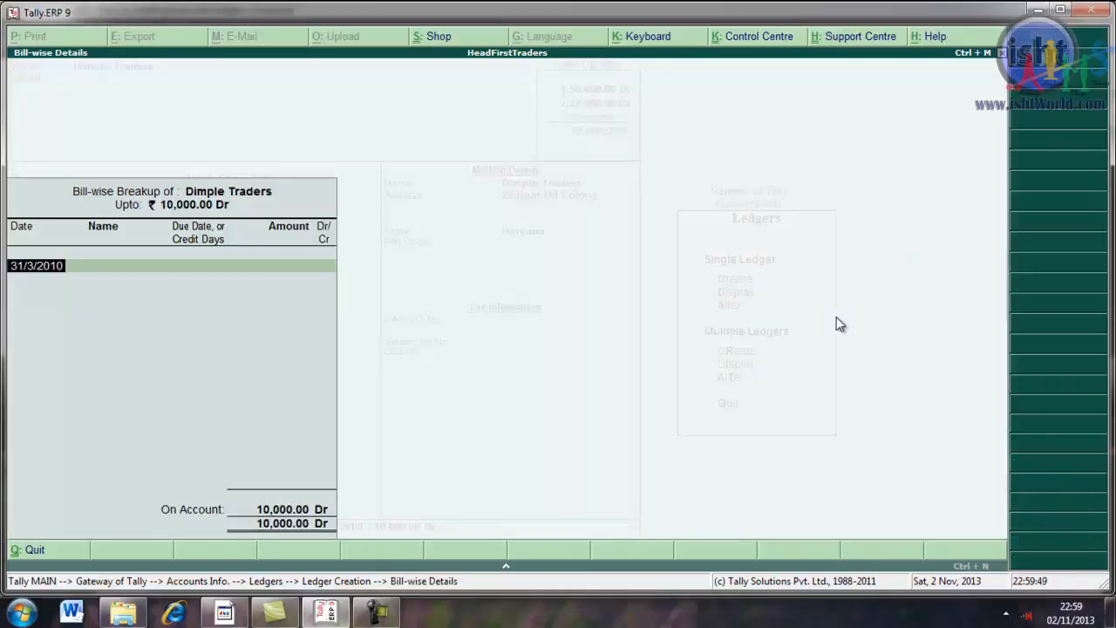
key("Return")
key("Return")
key("Return")
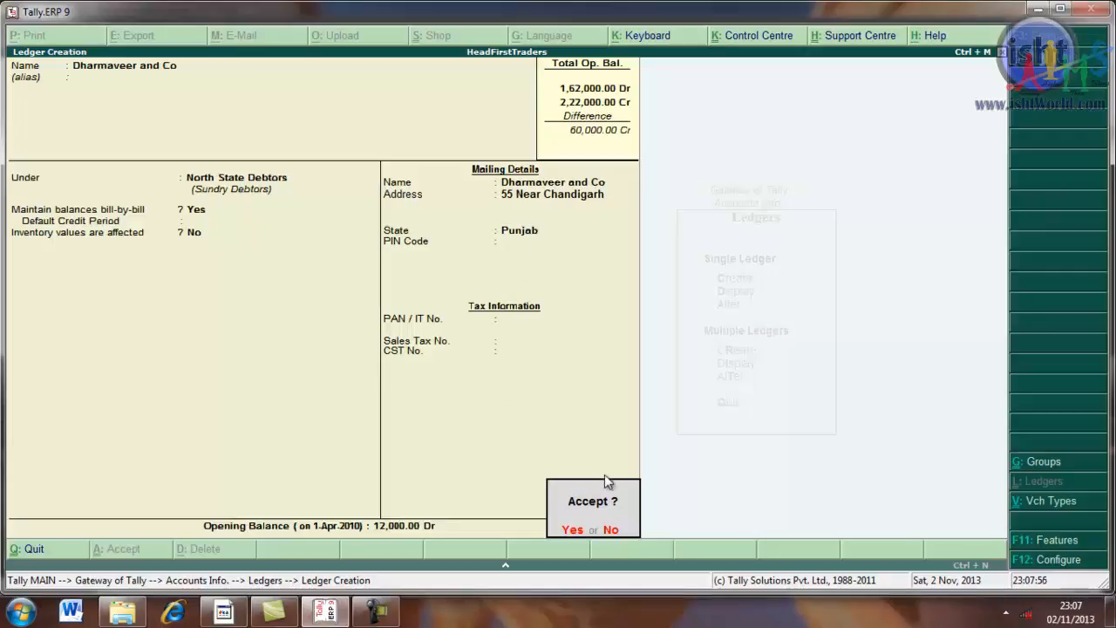
left_click(572, 529)
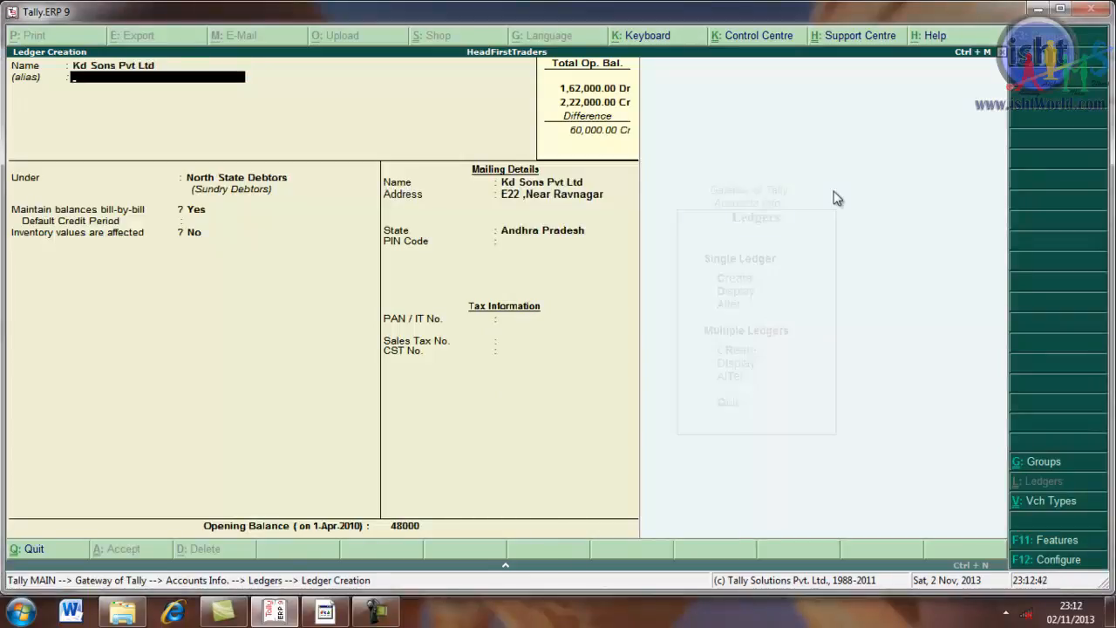
Place the Kd Sons Pvt Ltd ledger under the South State Debtors group, leaving its alias blank
key("Return")
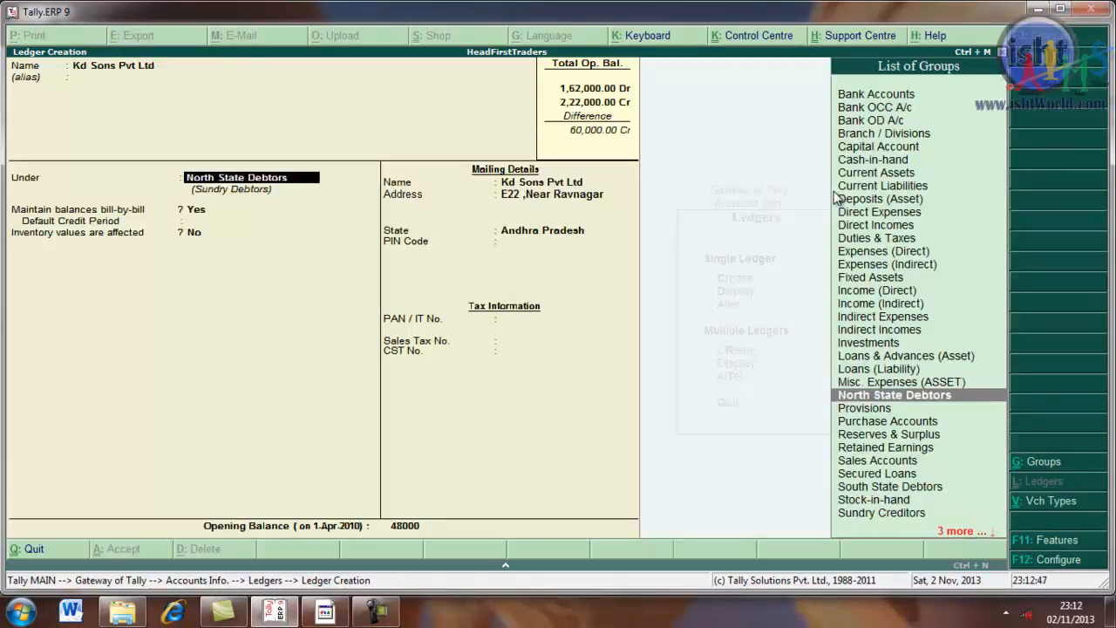
type("Sou")
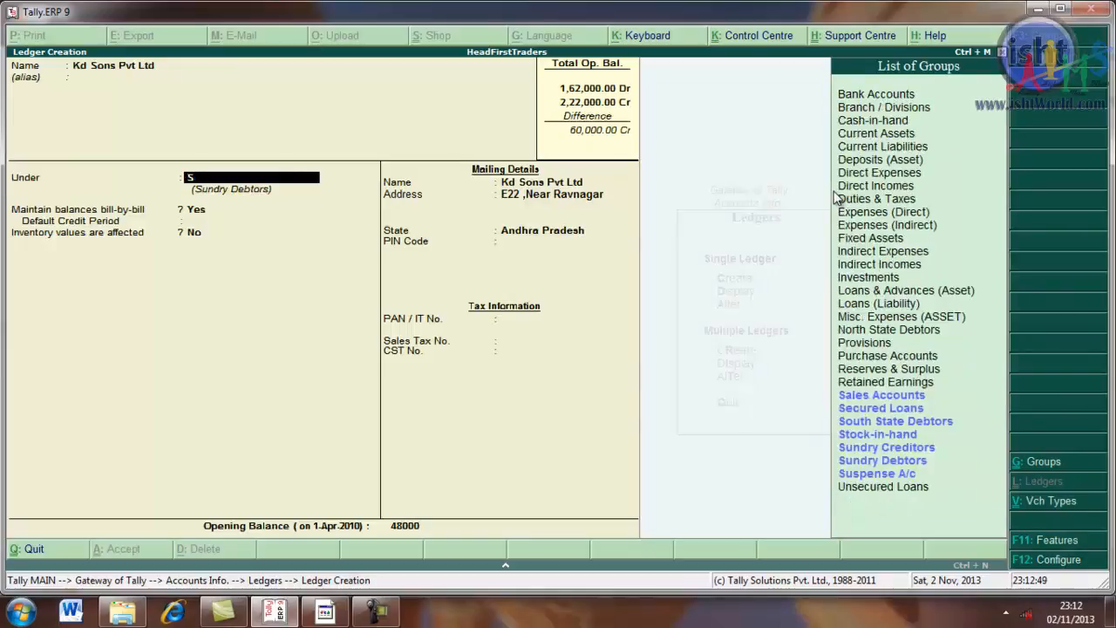
key("Return")
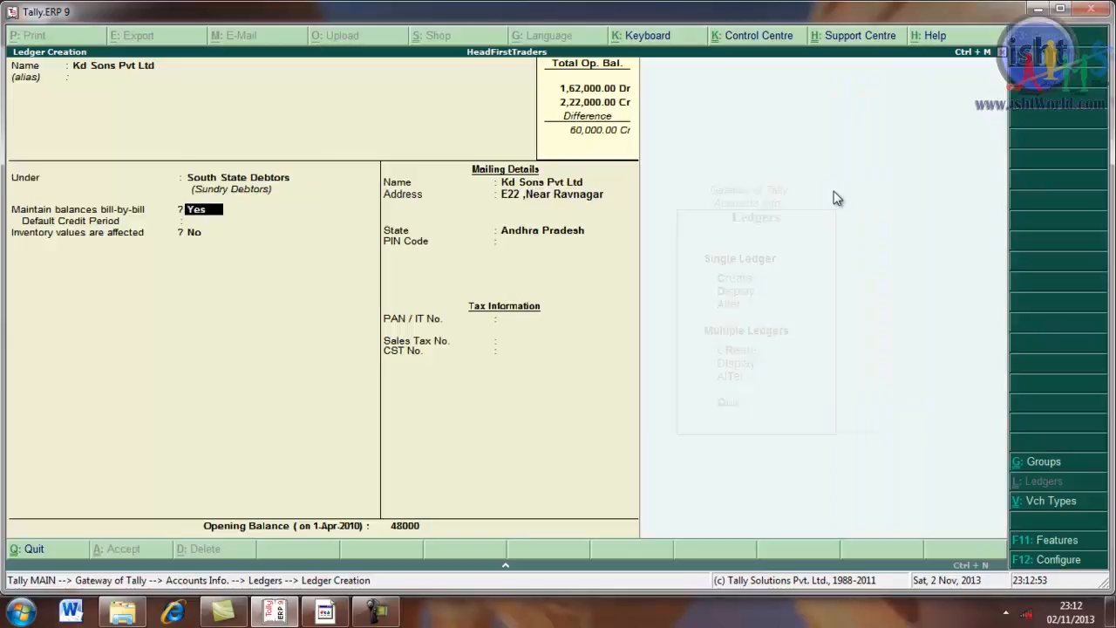
key("BackSpace")
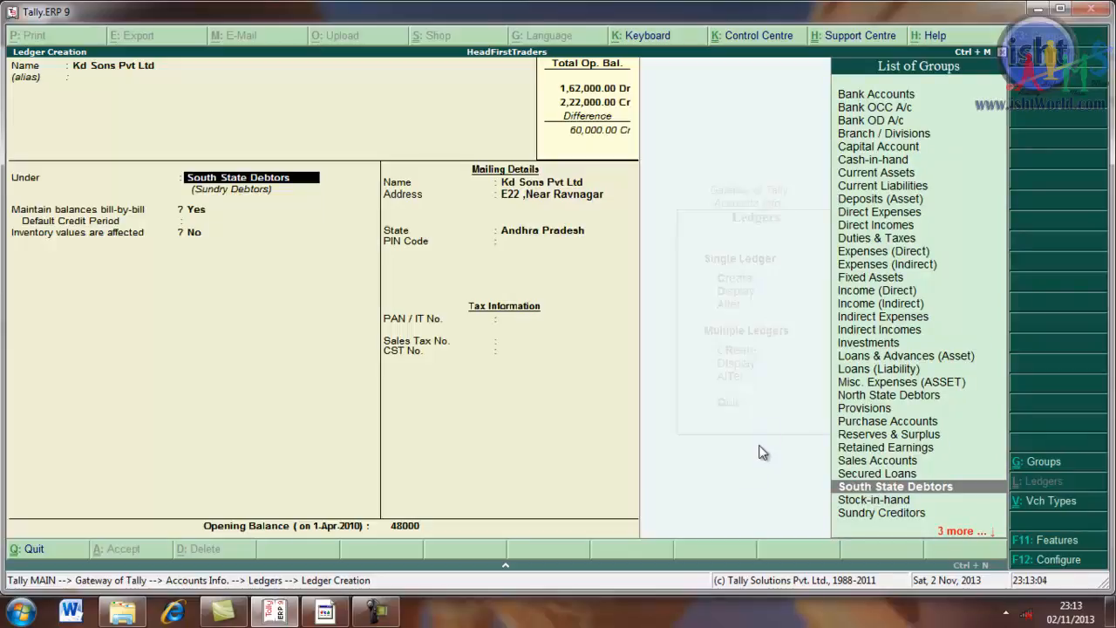
Save the Kd Sons Pvt Ltd ledger, keeping its mailing details and opening balance and leaving the tax fields blank
key("Return")
key("Return")
key("Return")
key("Return")
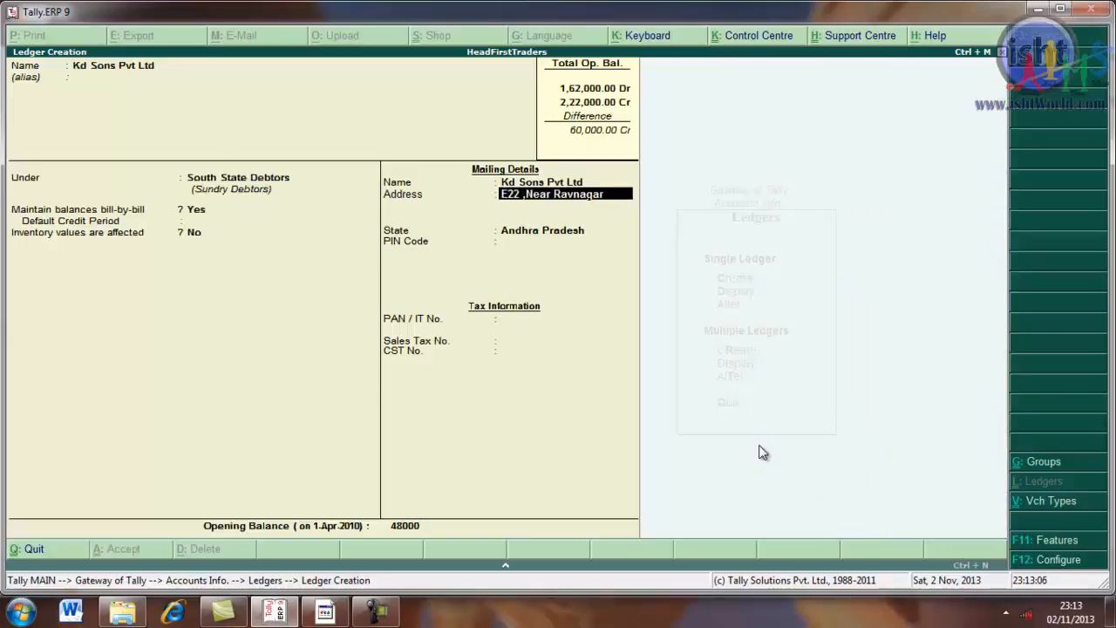
key("Return")
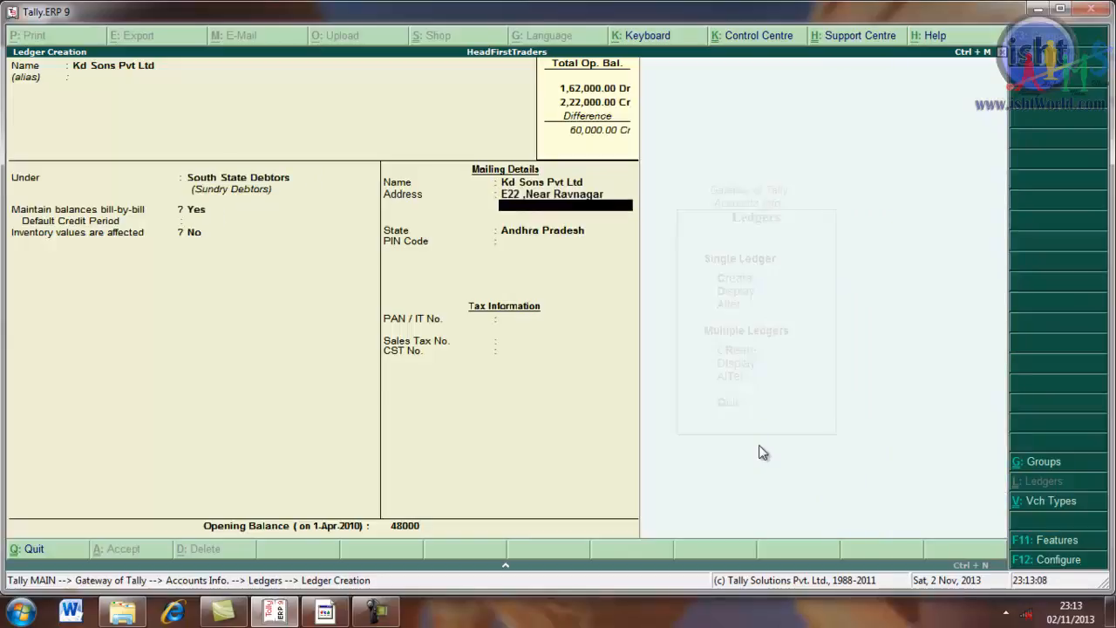
key("Return")
key("Return")
key("Return")
key("Return")
key("Return")
key("Return")
key("Return")
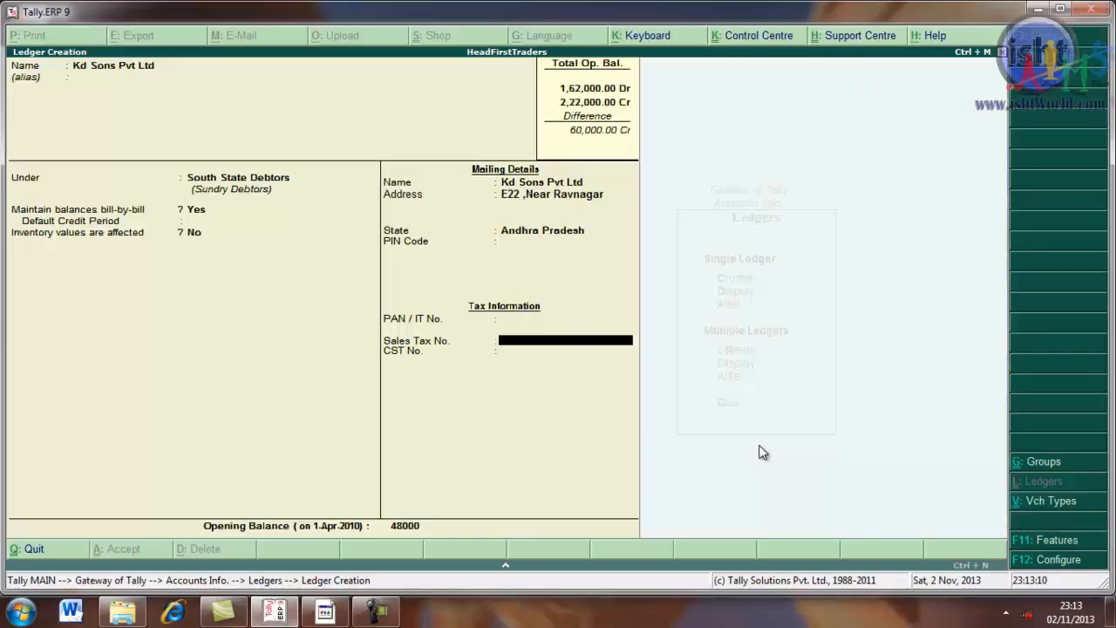
key("Return")
key("Return")
key("Return")
key("Return")
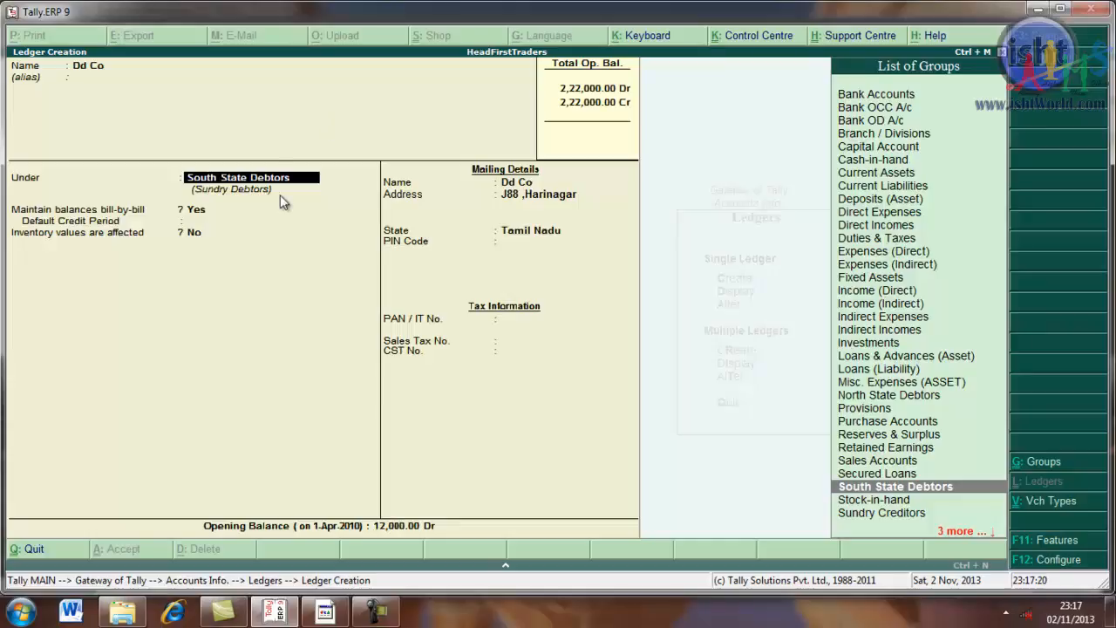
Review Dd Co's South State Debtors group, bill-by-bill setting, mailing address and Tamil Nadu state in the ledger form
key("Return")
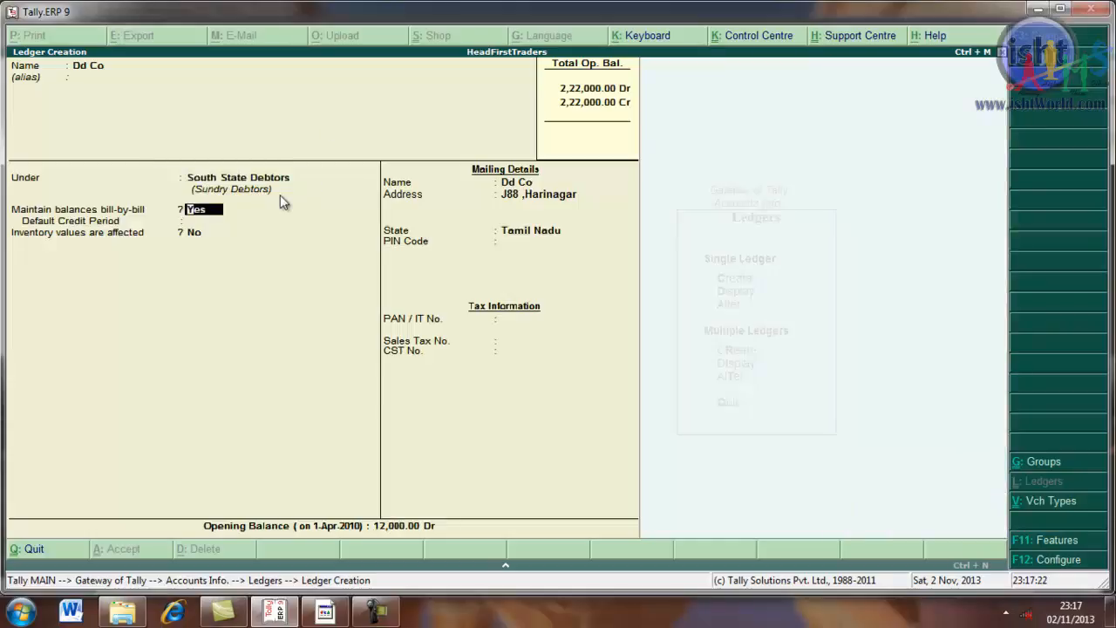
key("Return")
key("Return")
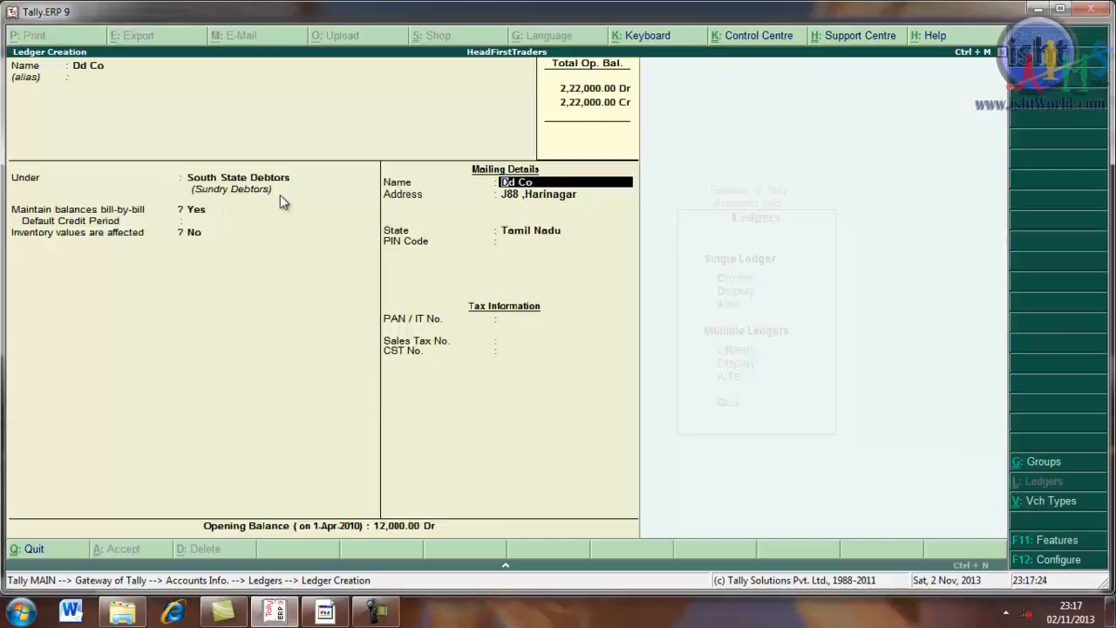
key("Return")
key("Return")
key("Return")
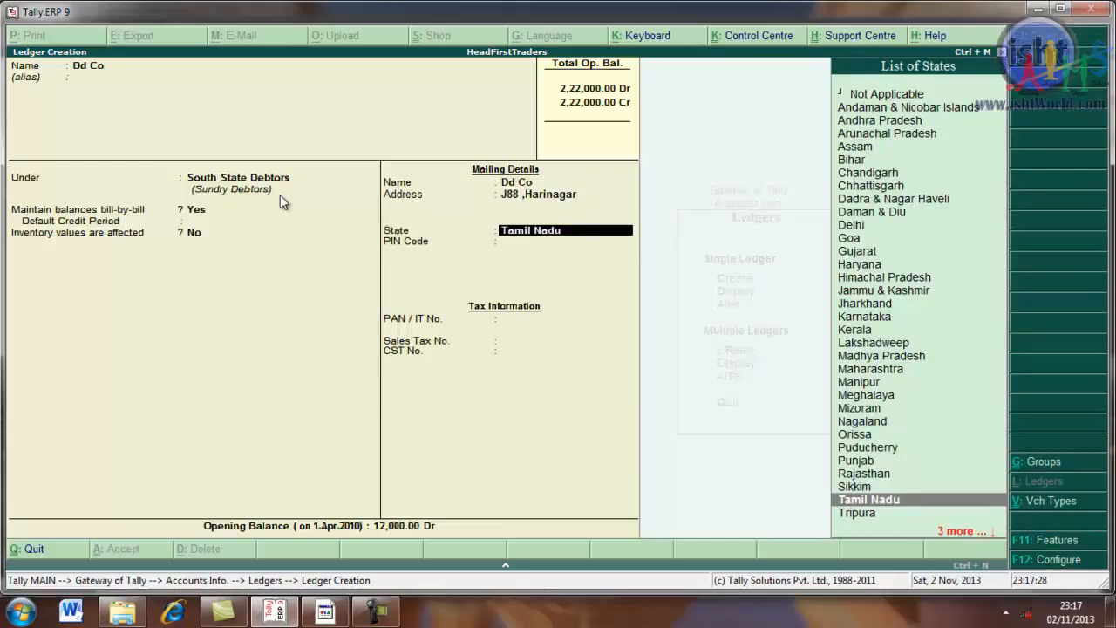
key("Return")
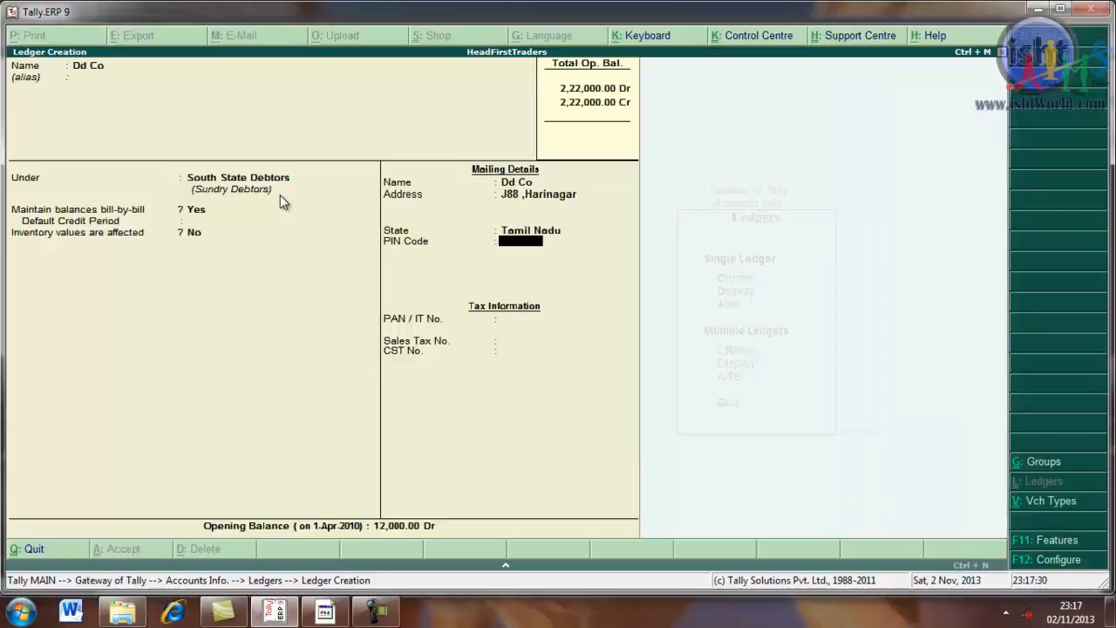
key("BackSpace")
key("BackSpace")
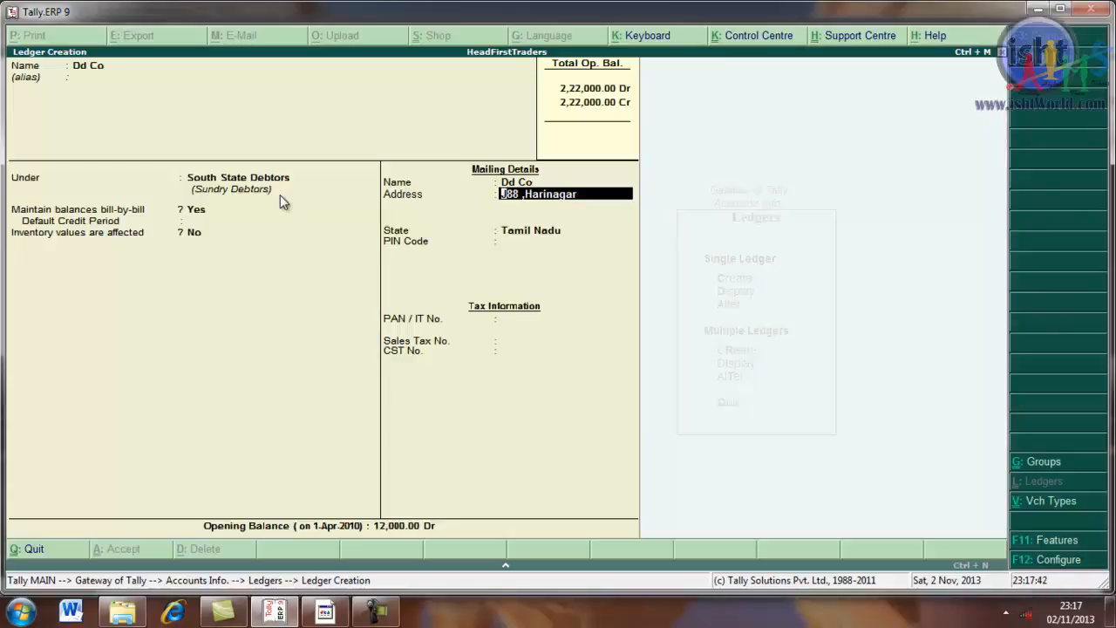
Save the Dd Co ledger with its PIN code and tax information left blank
key("Return")
key("Return")
key("Return")
key("Return")
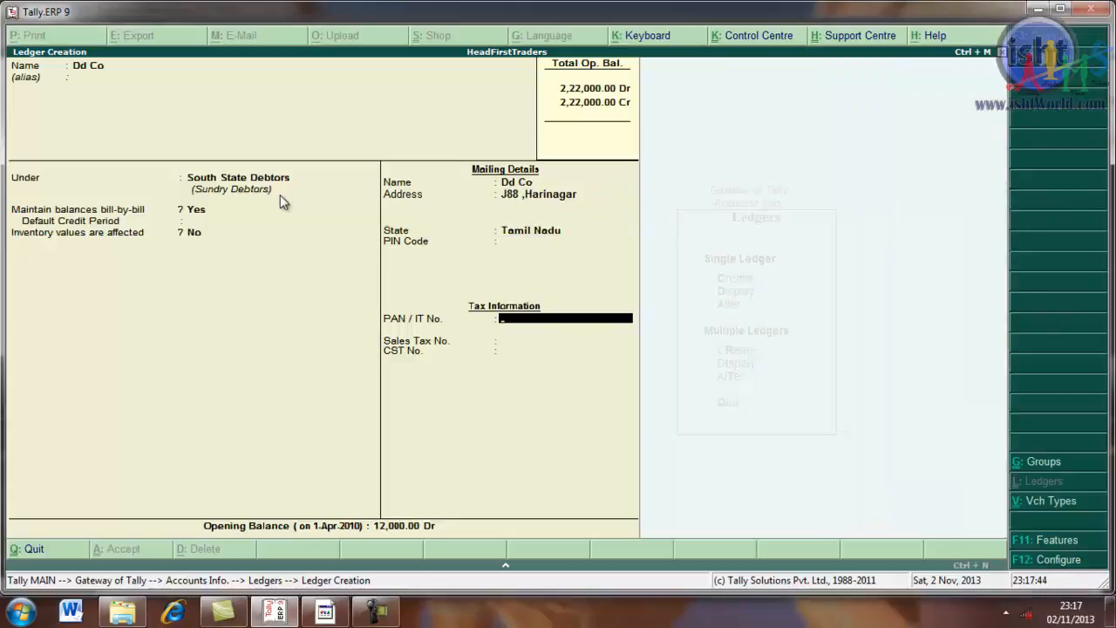
key("Return")
key("Return")
key("Return")
key("Return")
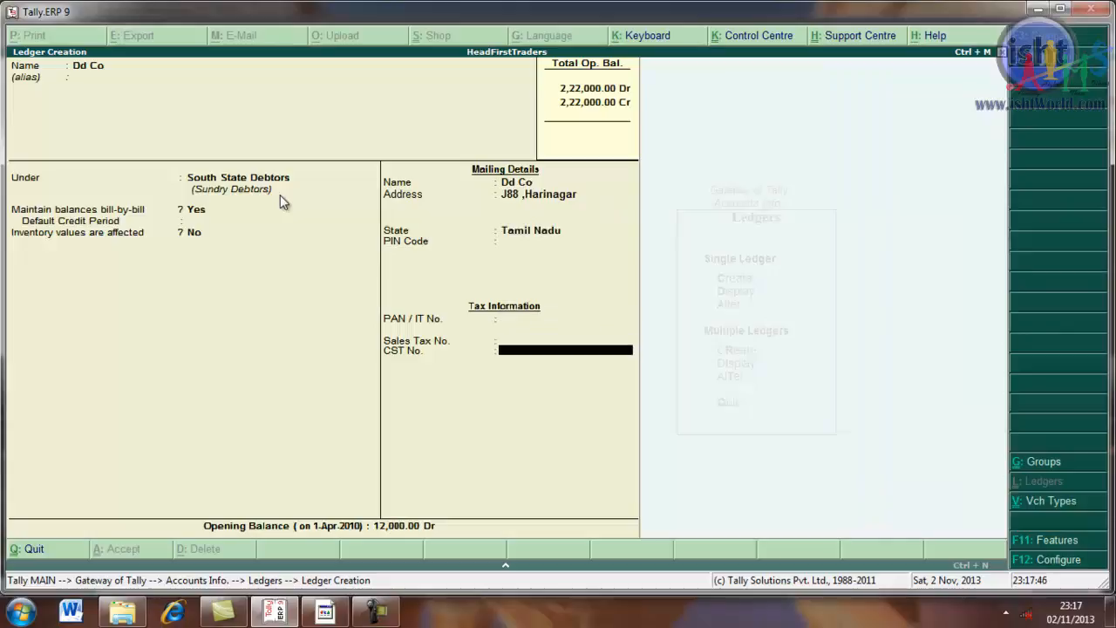
key("Return")
key("Return")
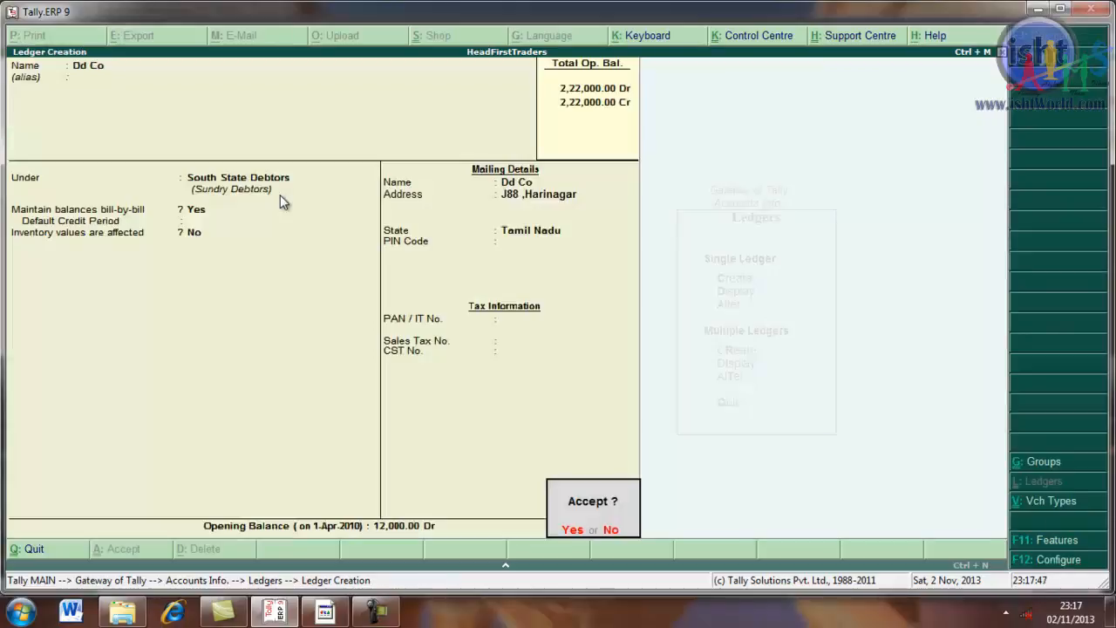
key("Return")
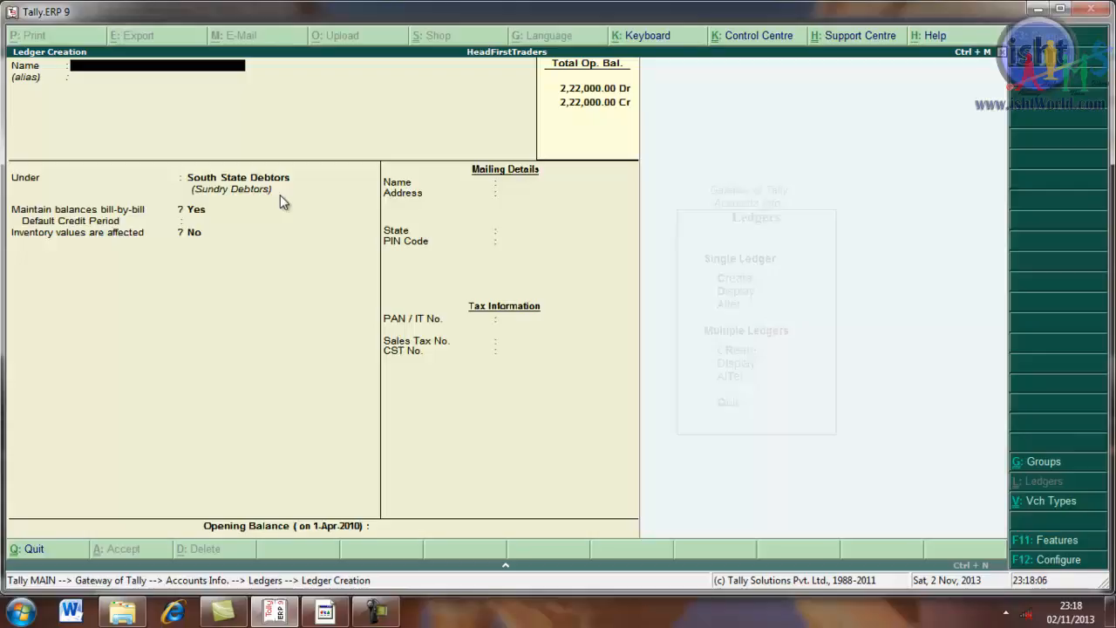
Quit ledger creation and return to the Gateway of Tally
key("Escape")
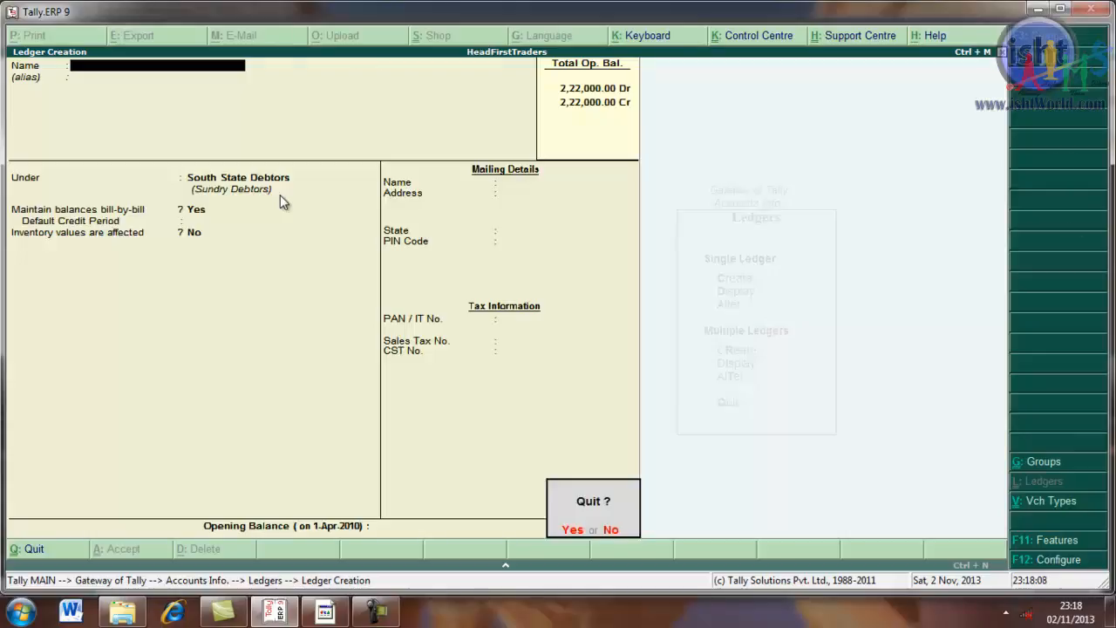
key("y")
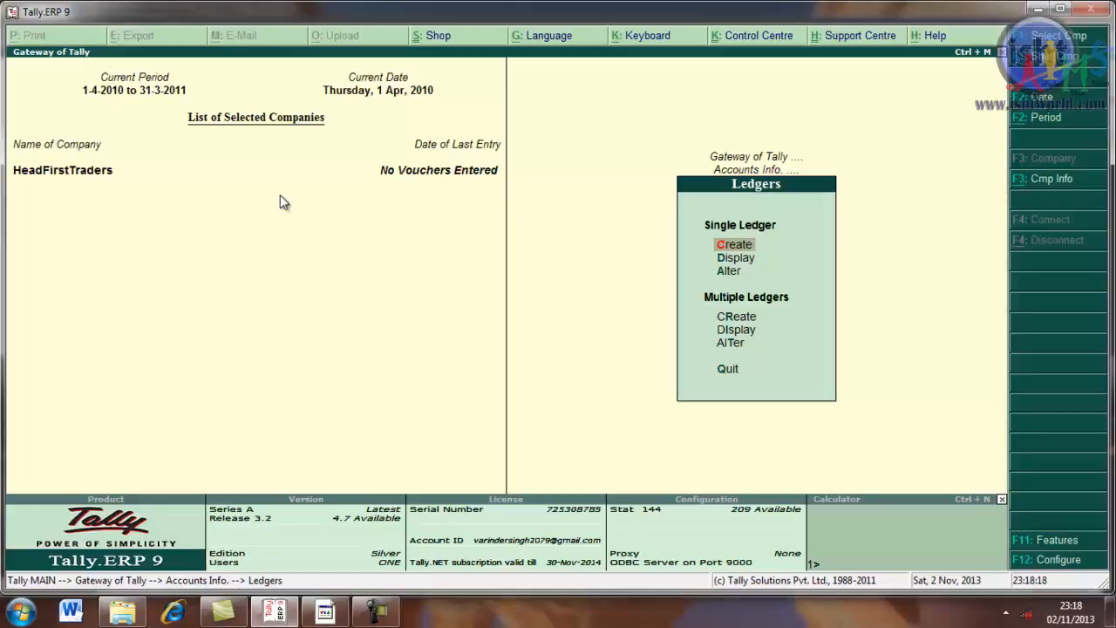
key("Escape")
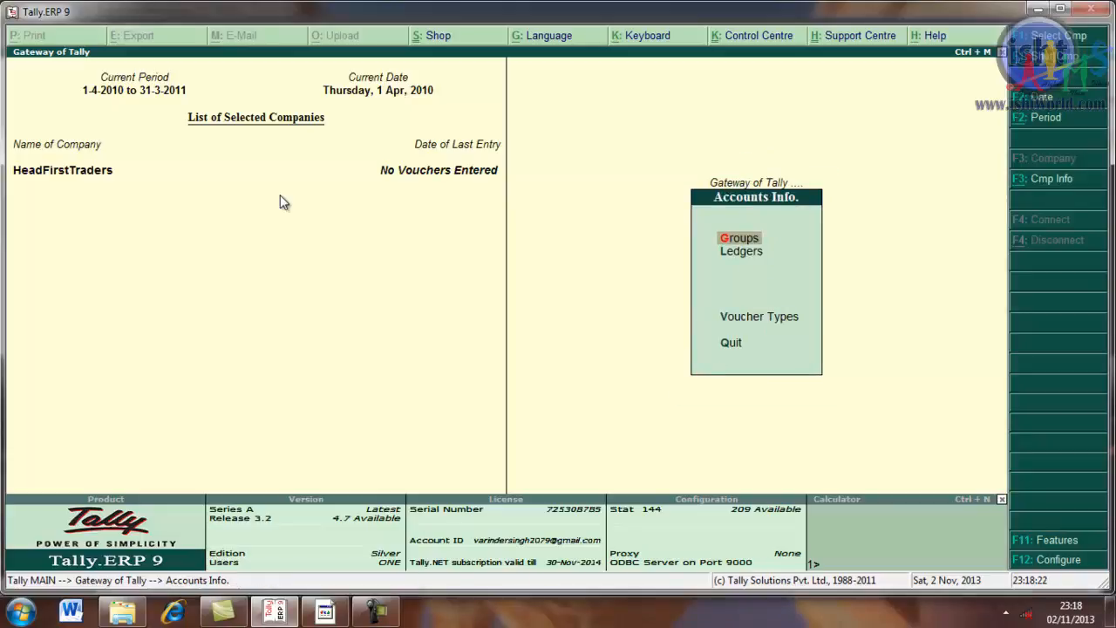
key("Escape")
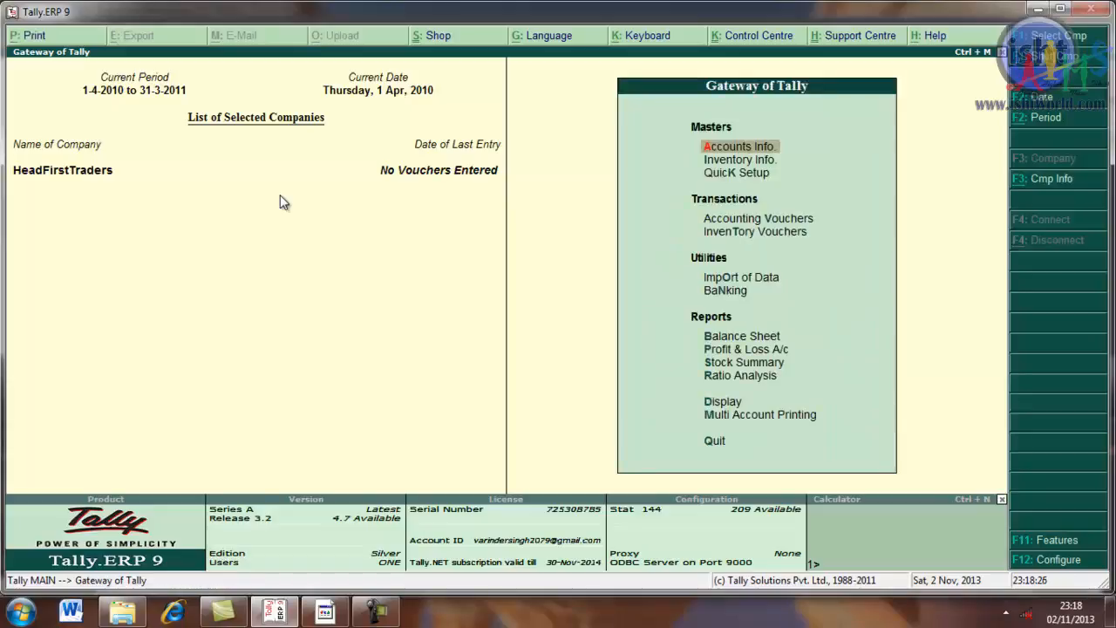
Display the company's Trial Balance in detailed form
key("Down")
key("Down")
key("Down")
key("Down")
key("Down")
key("Down")
key("Down")
key("Down")
key("Down")
key("Down")
key("Down")
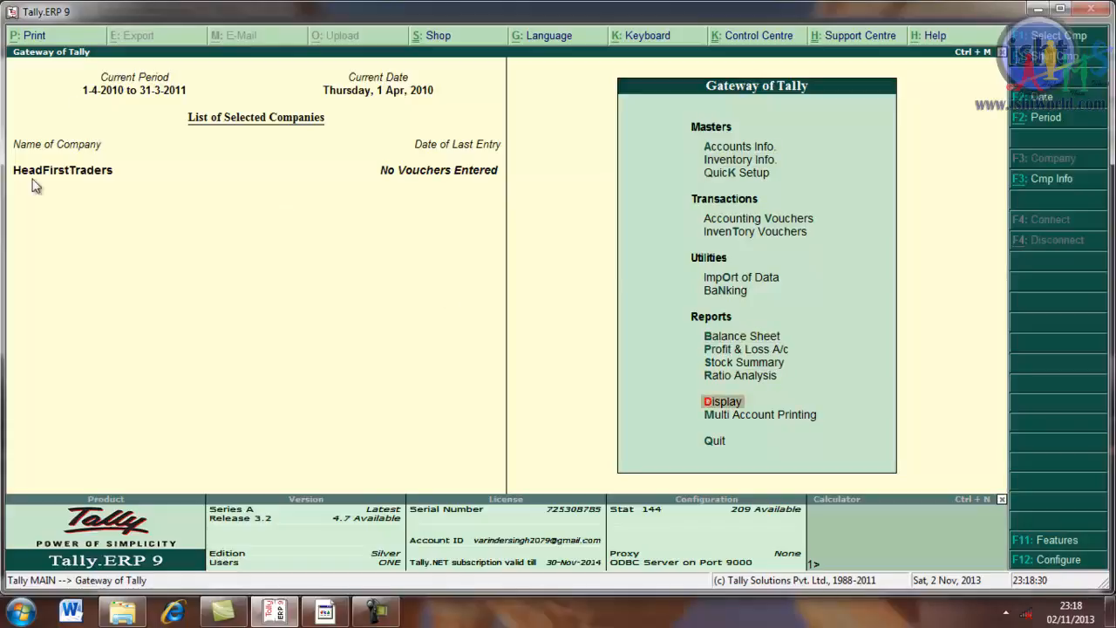
left_click(712, 401)
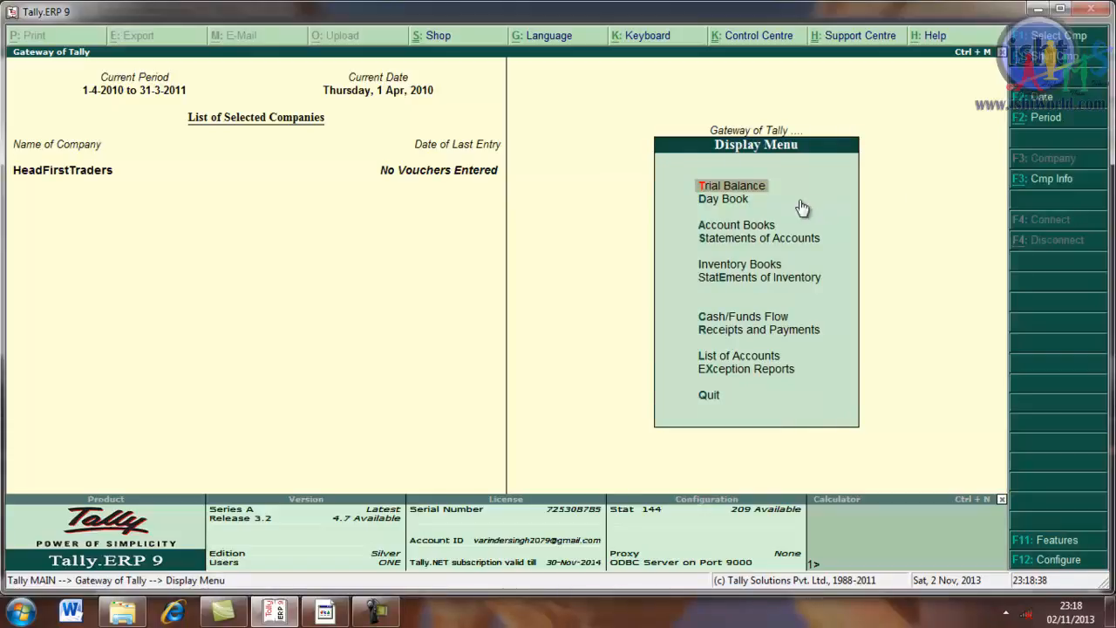
key("Return")
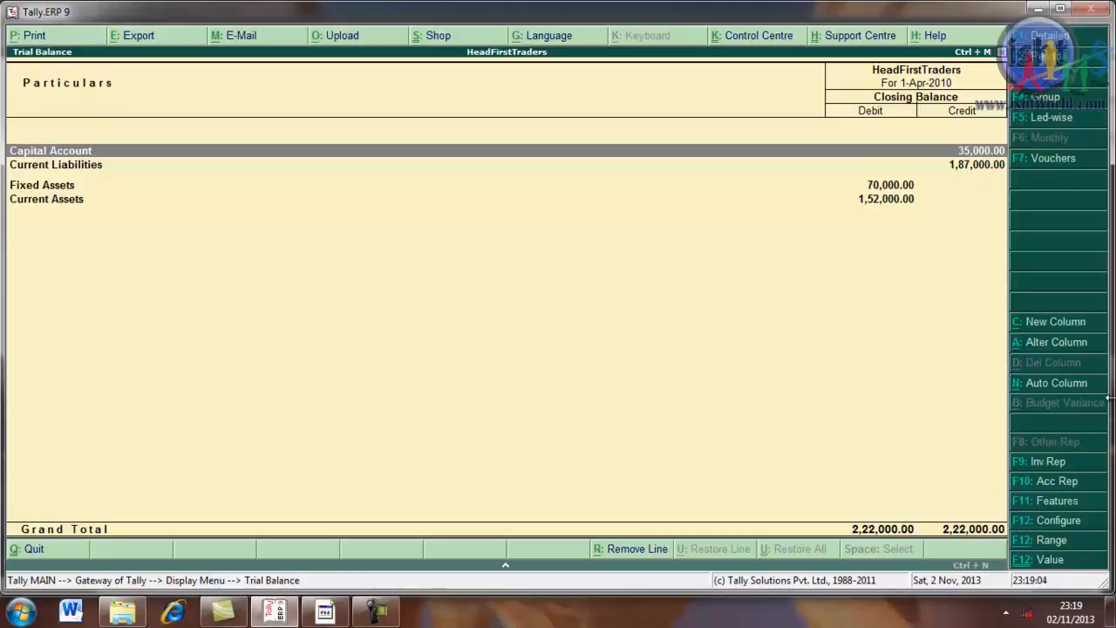
key("alt+F1")
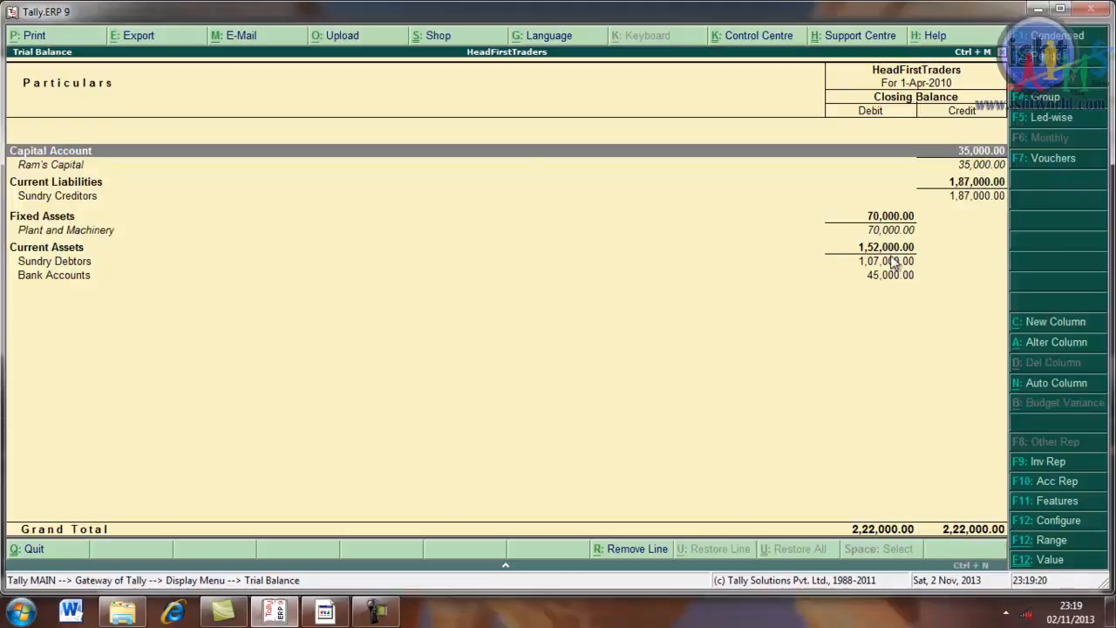
Examine the Sundry Debtors group summary from the Trial Balance in detailed form
left_click(77, 266)
key("Return")
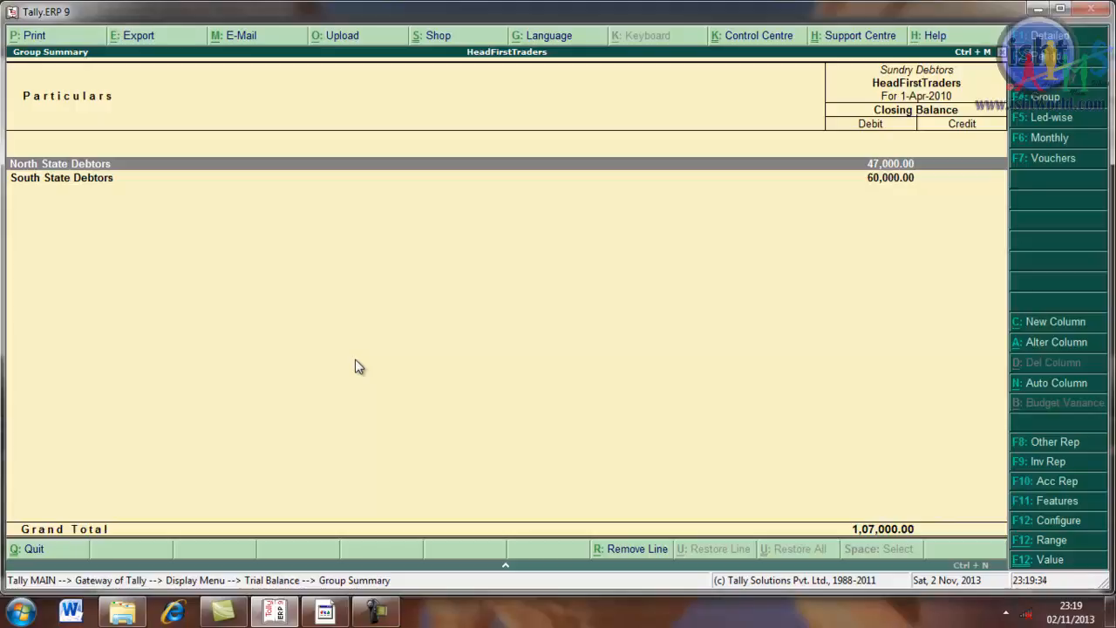
left_click(1049, 35)
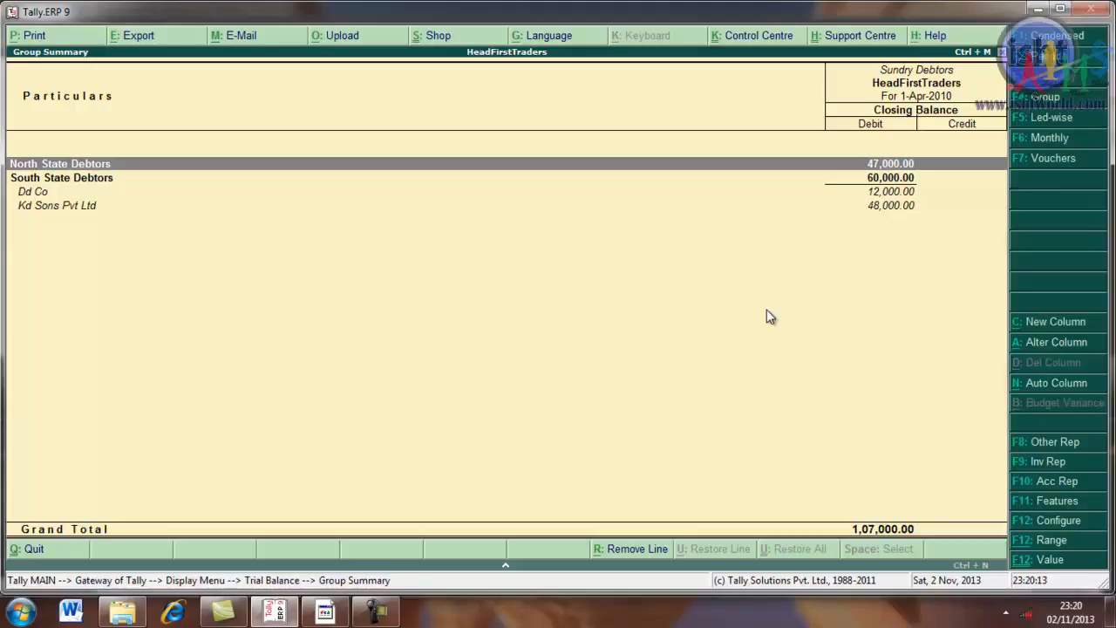
Close the debtor and Trial Balance reports and go to the ledger masters in Accounts Info
key("Escape")
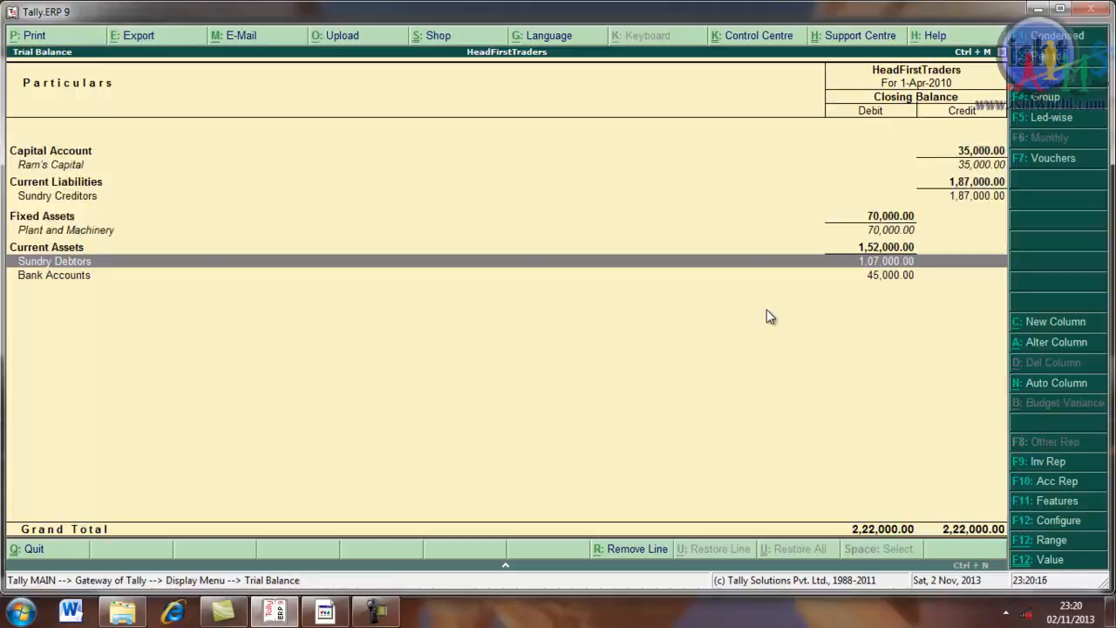
key("Escape")
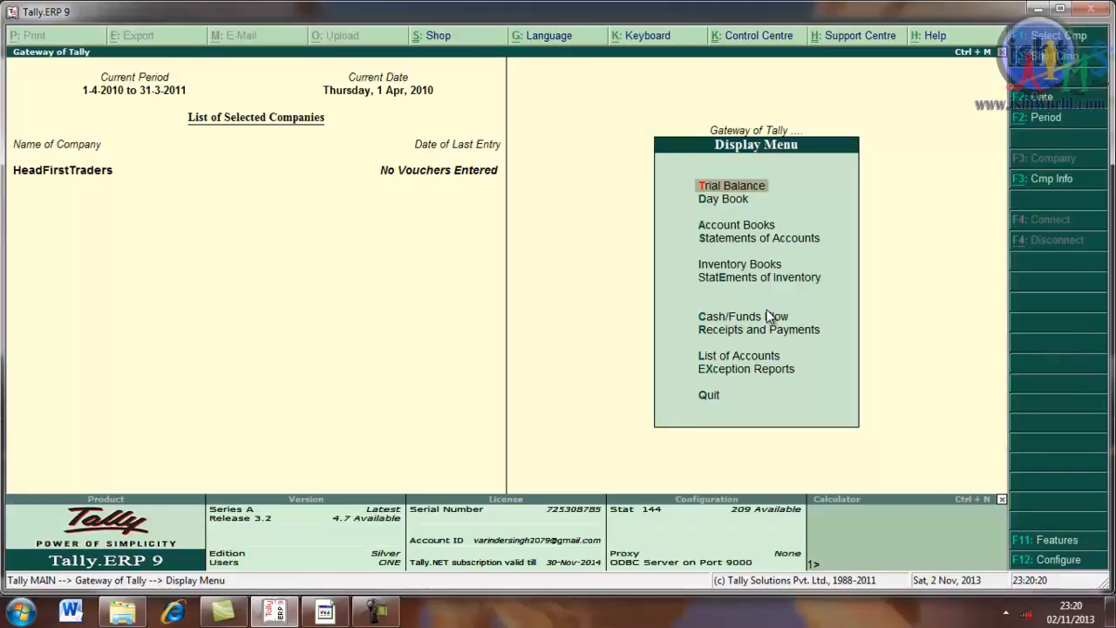
key("Escape")
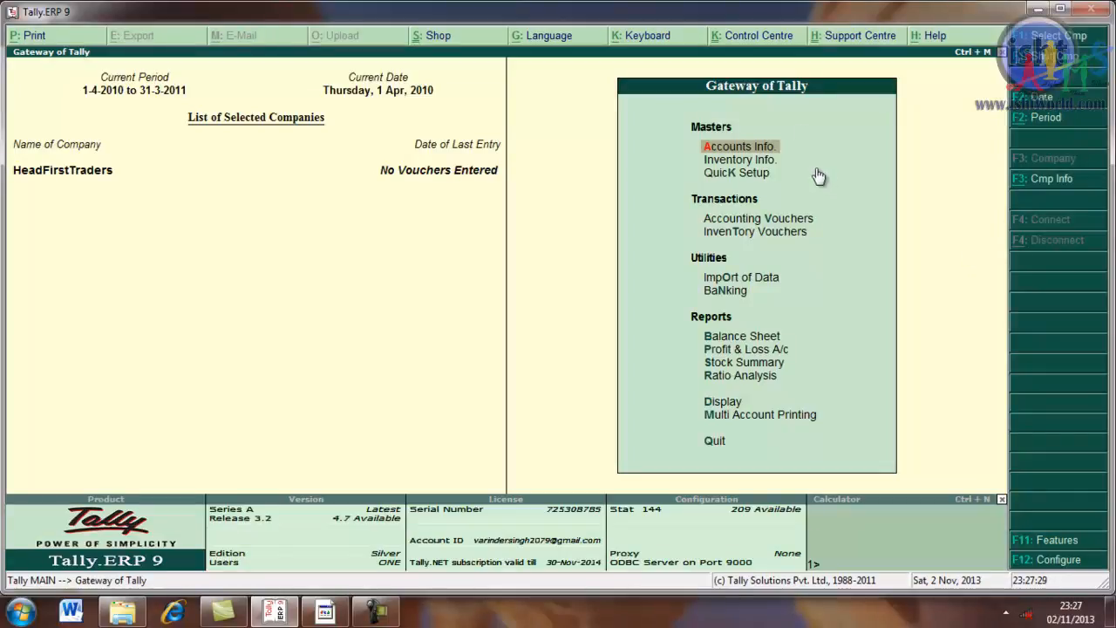
left_click(737, 150)
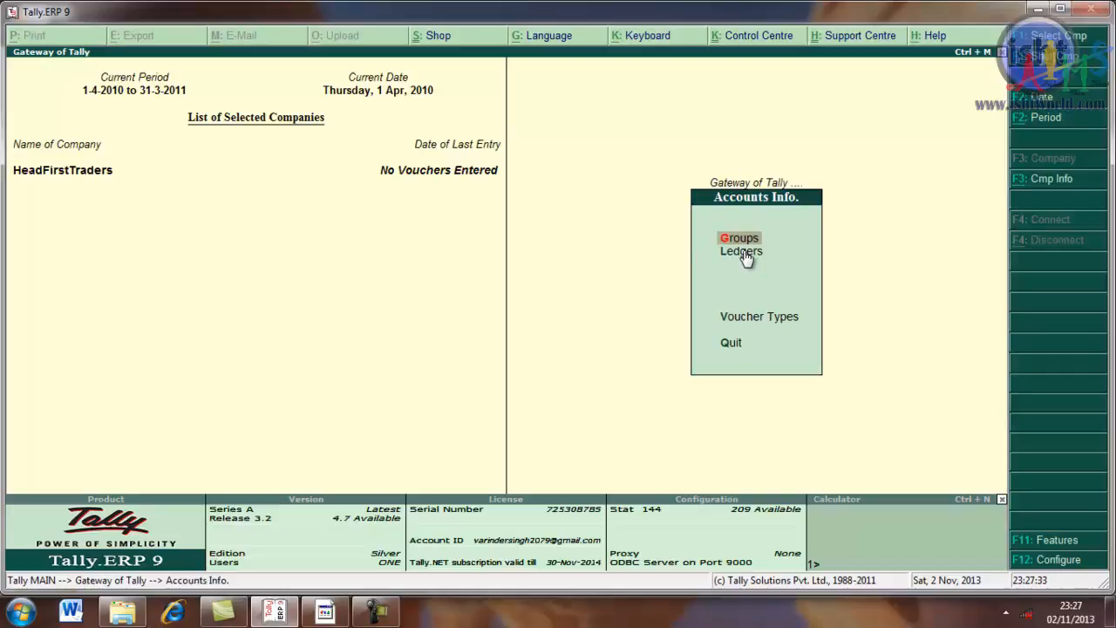
left_click(743, 253)
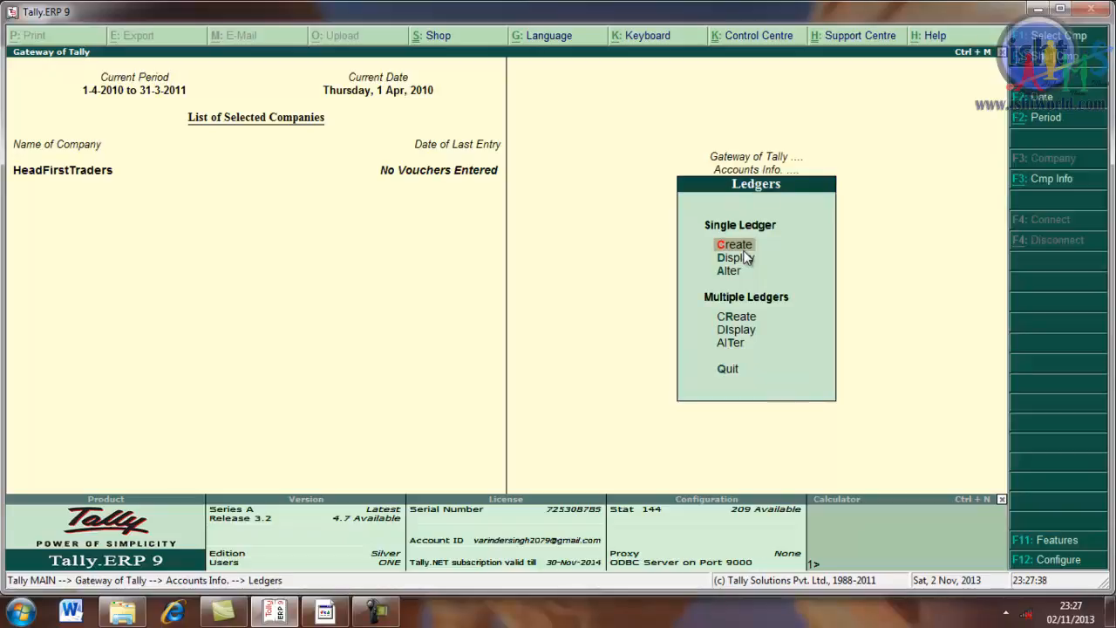
Start a new single ledger and name it Telephone Exp
key("Return")
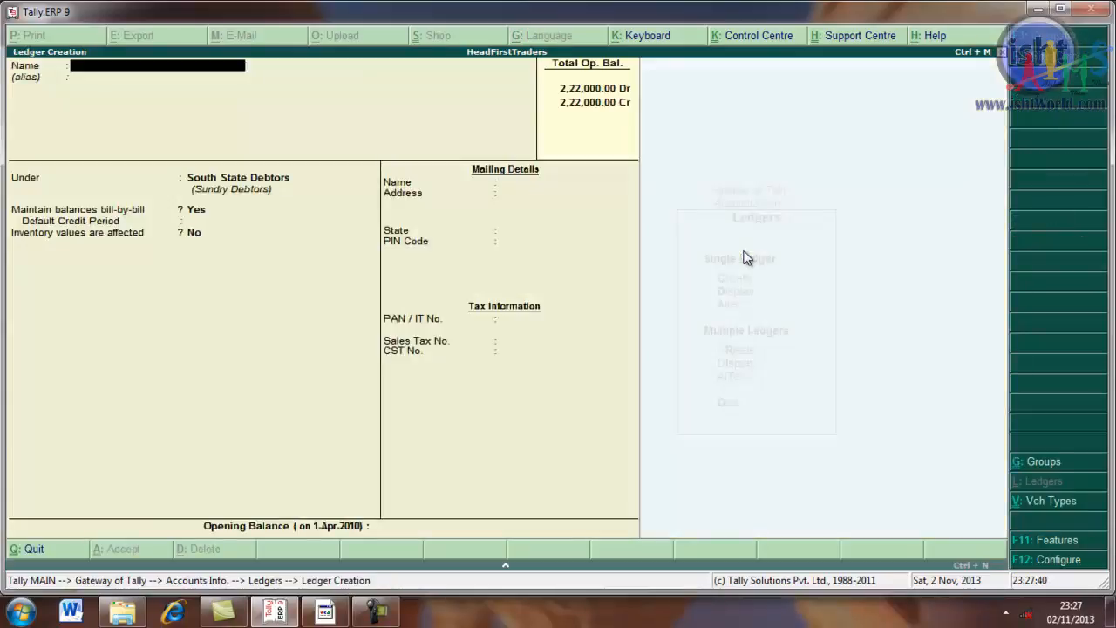
type("Telepho")
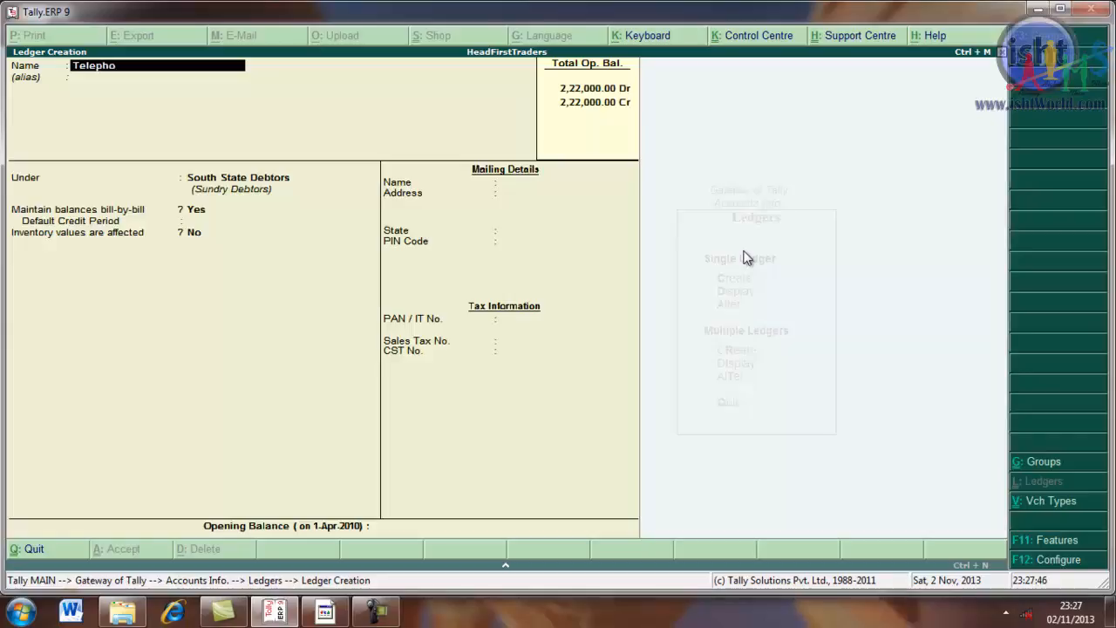
type("neEx")
key("BackSpace")
key("BackSpace")
type("Exp.")
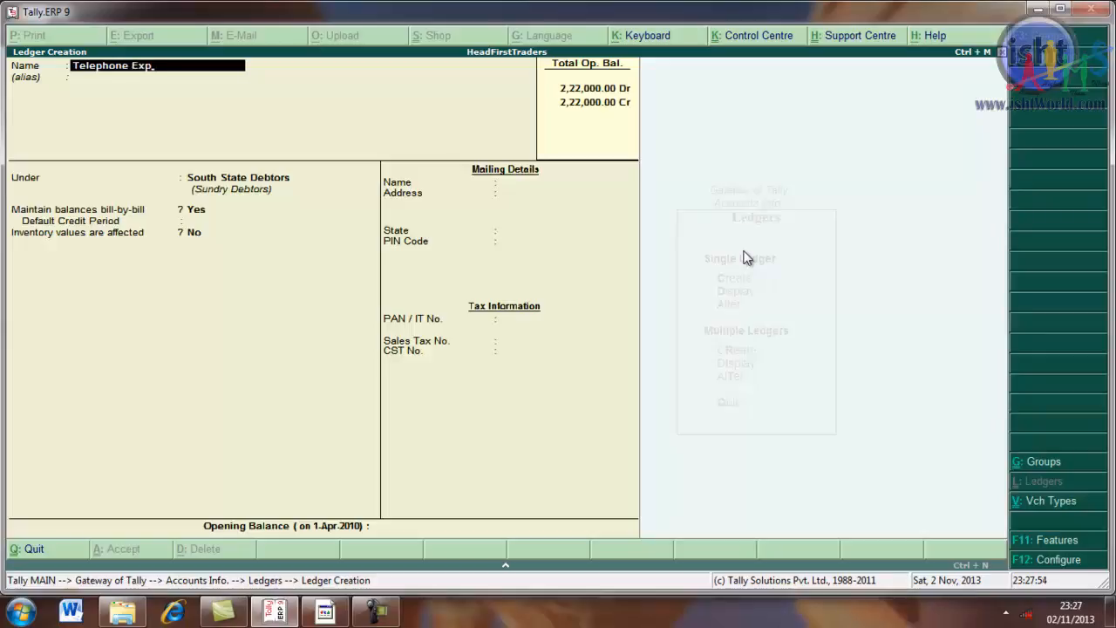
key("BackSpace")
key("Return")
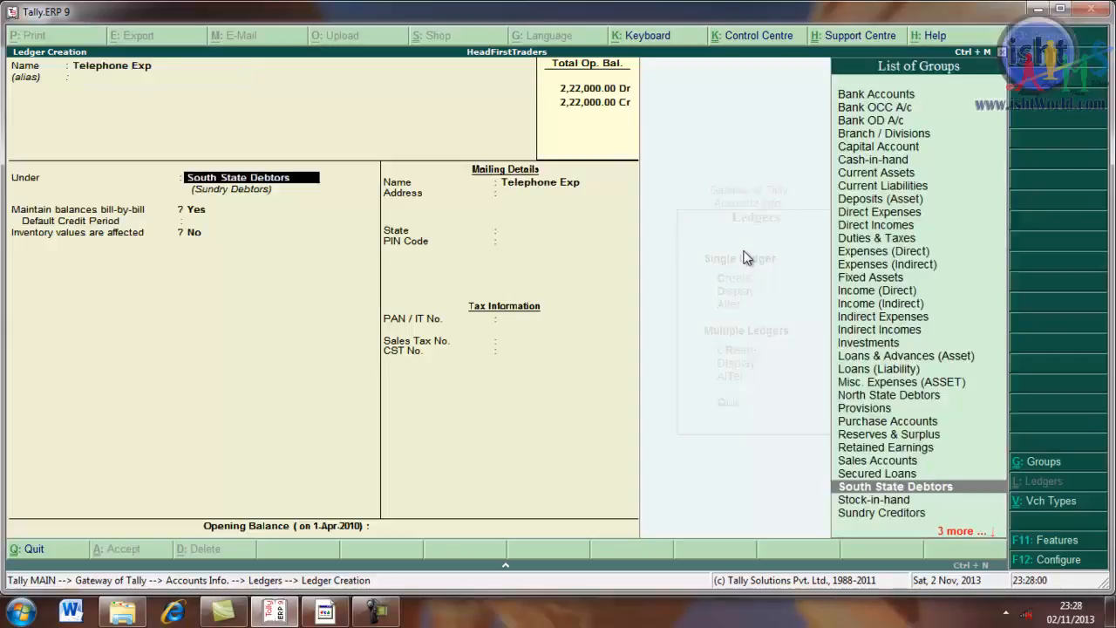
Place the Telephone Exp ledger under Indirect Expenses, leave the opening balance blank and save it
type("In")
key("Down")
key("Down")
key("Return")
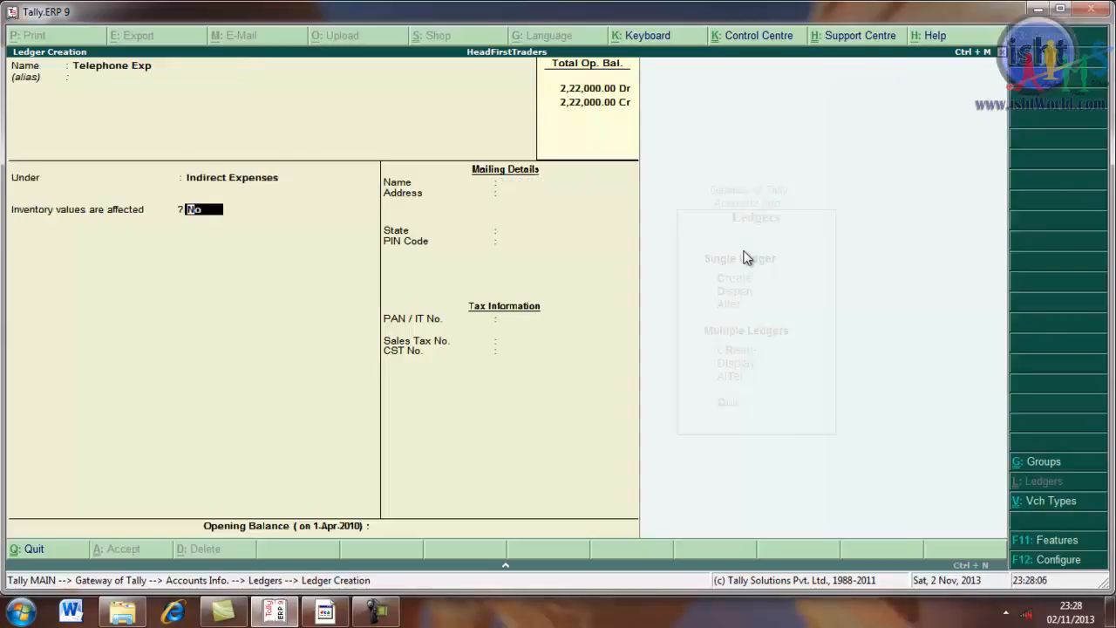
key("BackSpace")
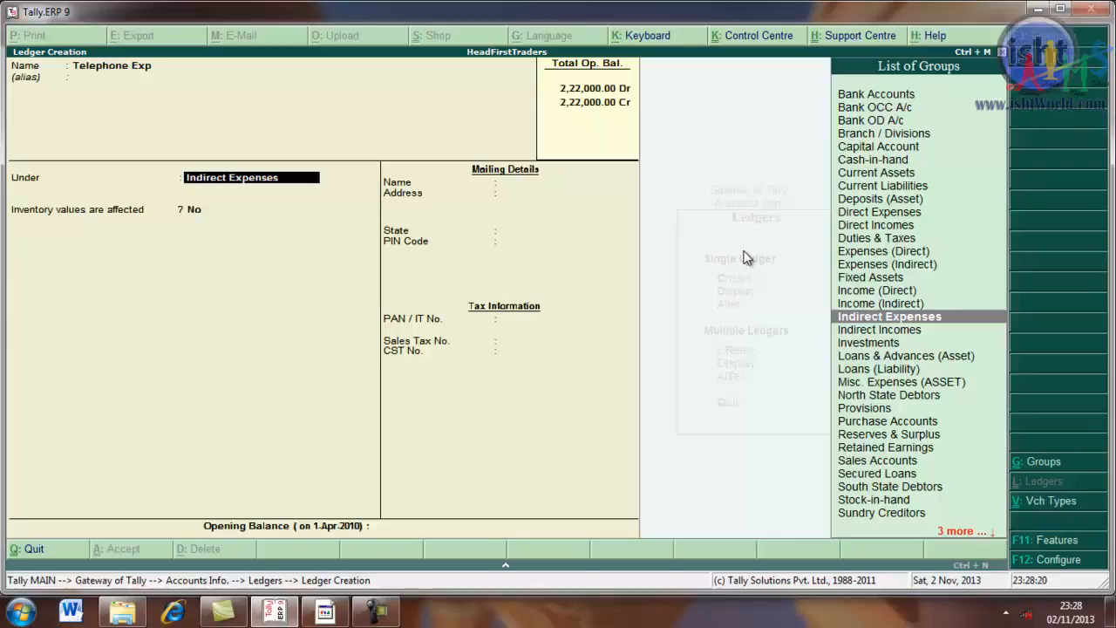
key("Return")
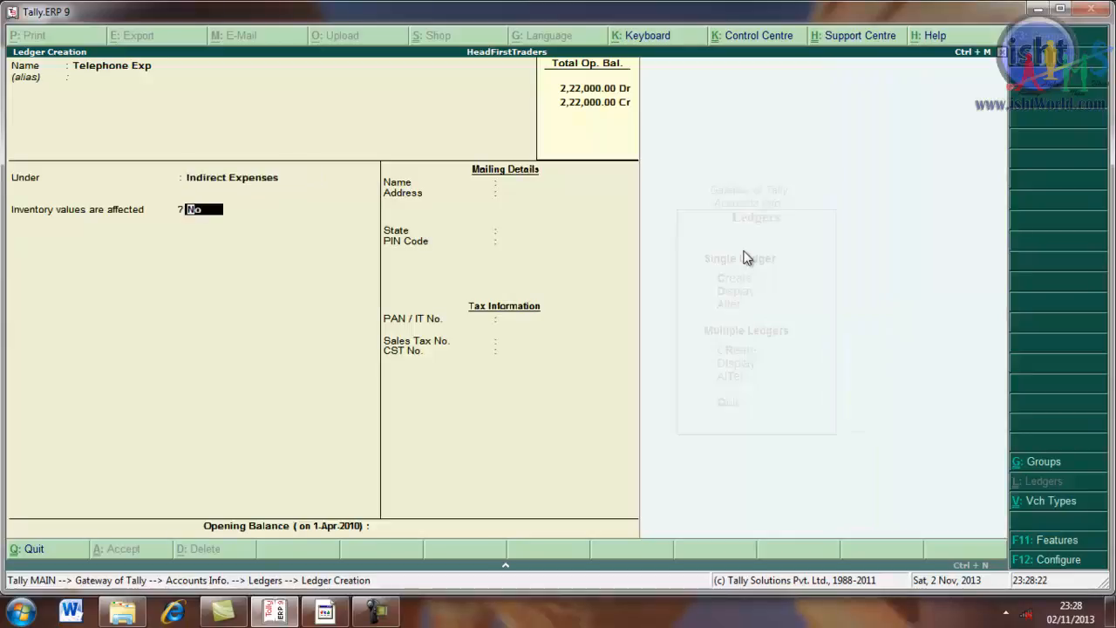
key("Return")
key("Return")
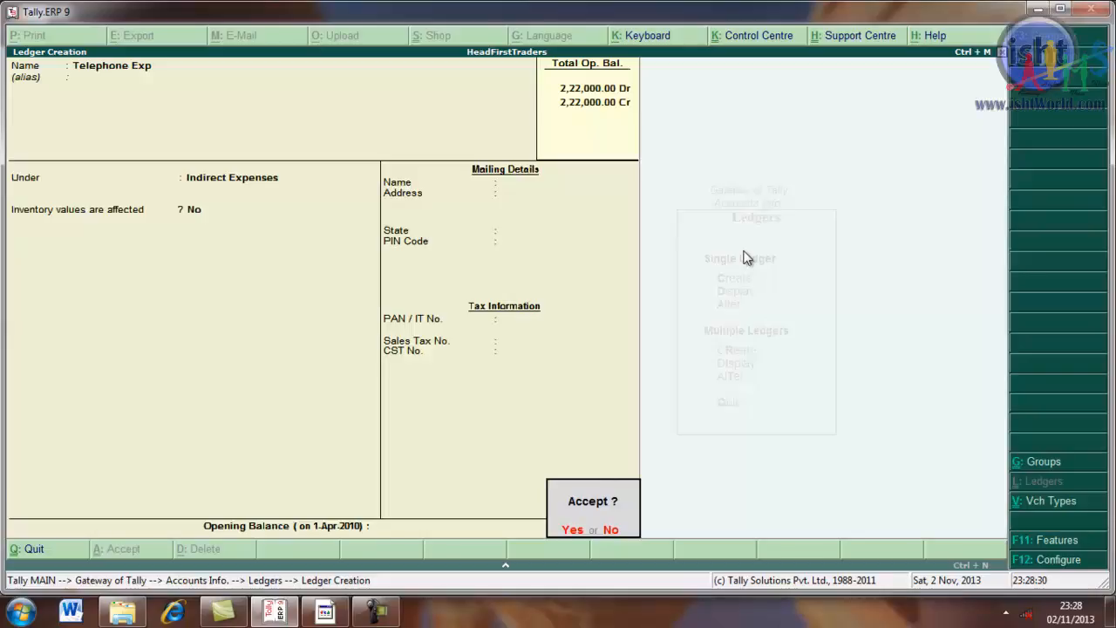
key("Return")
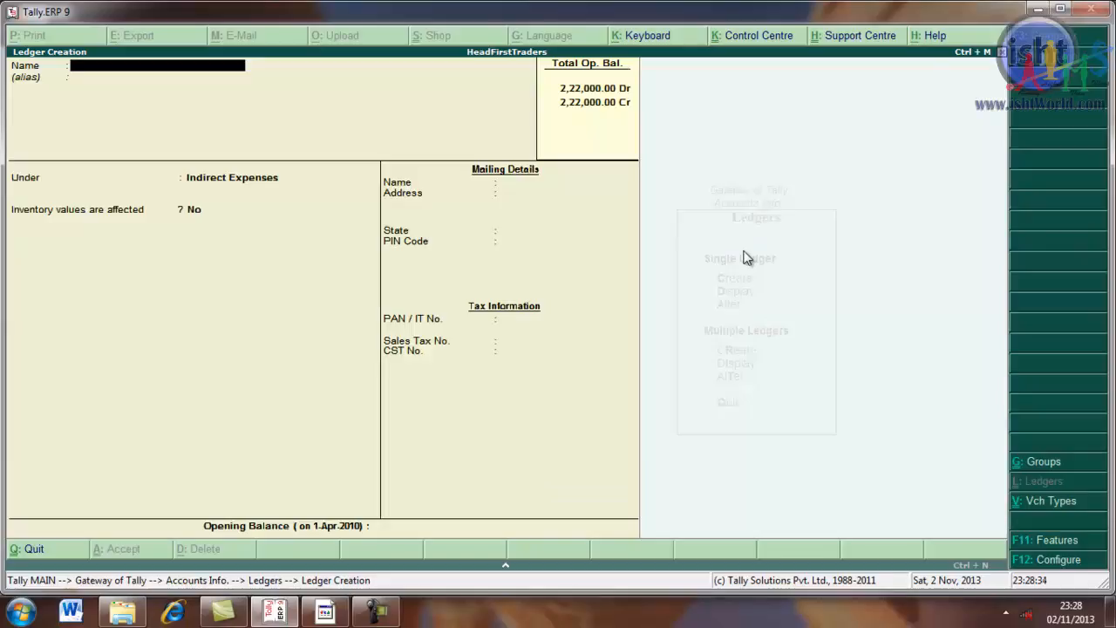
Create a Bank Interest ledger under Indirect Incomes with no opening balance, keeping inventory values unaffected
type("Bank Interest")
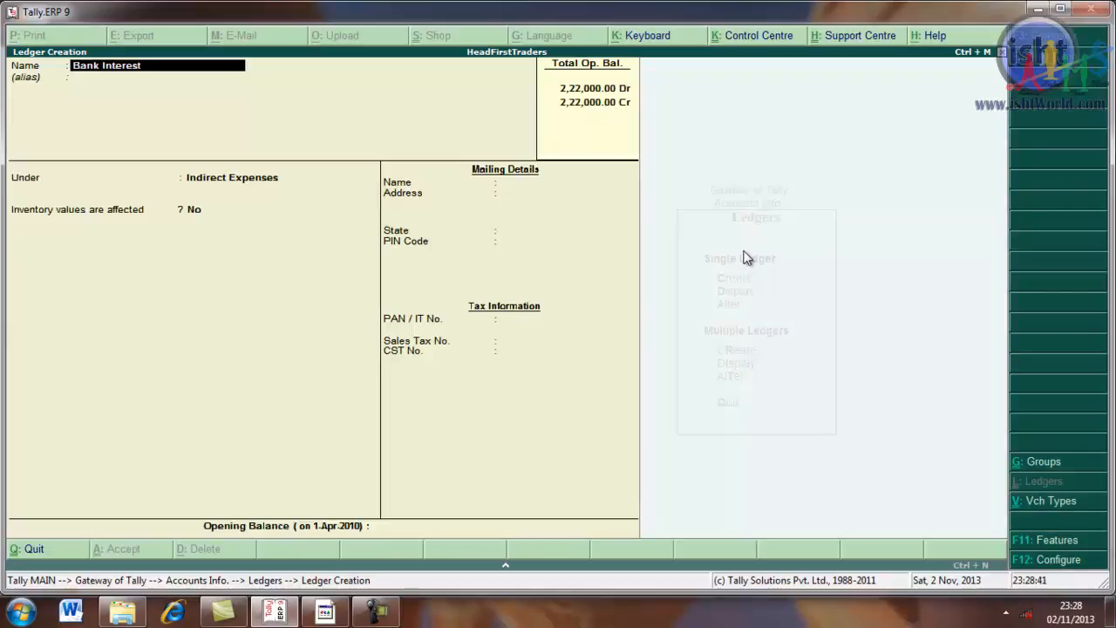
key("Return")
key("Return")
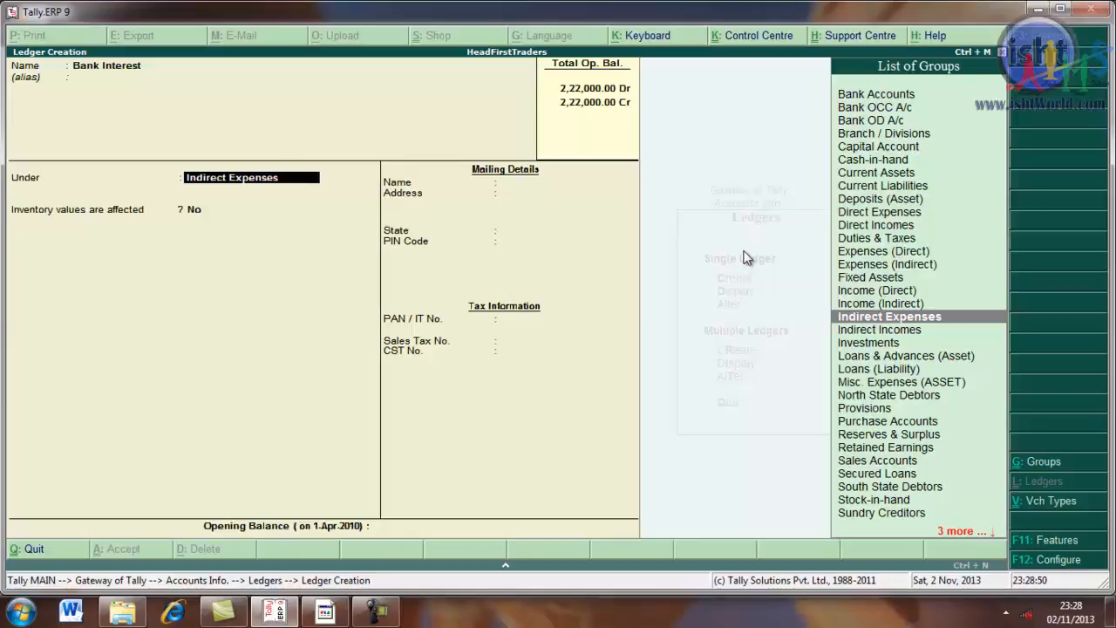
key("Down")
key("Up")
key("Down")
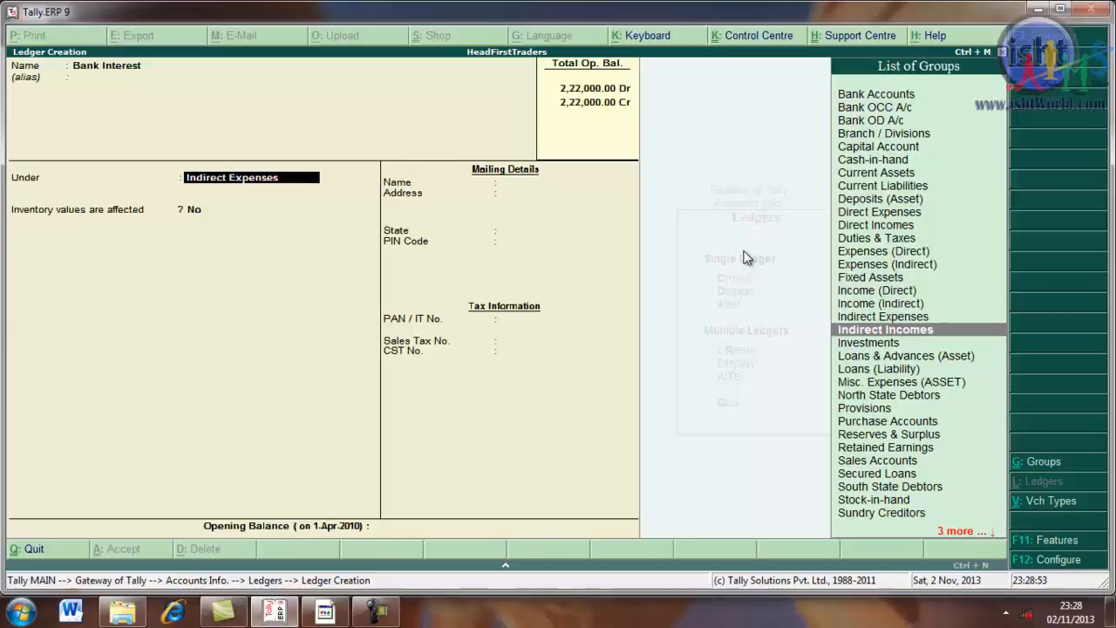
left_click(885, 334)
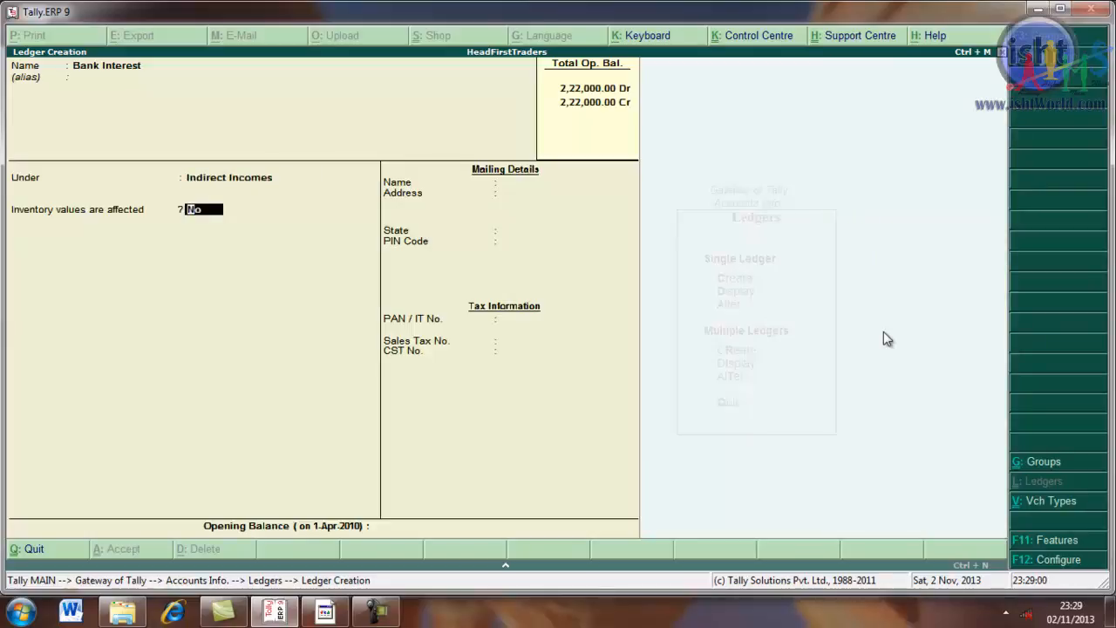
key("Return")
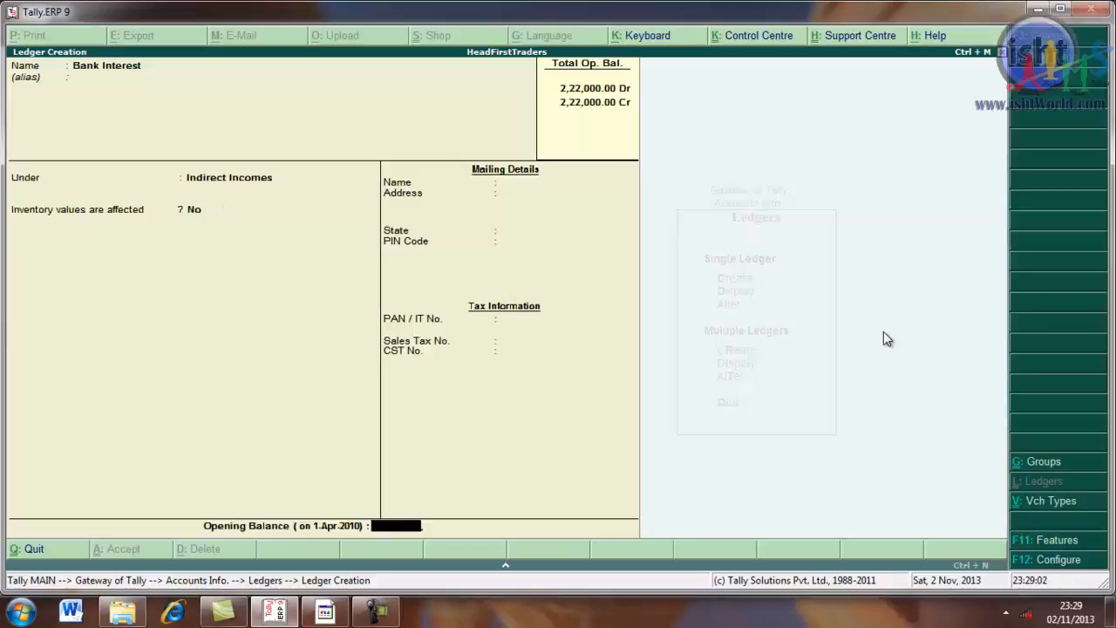
key("Return")
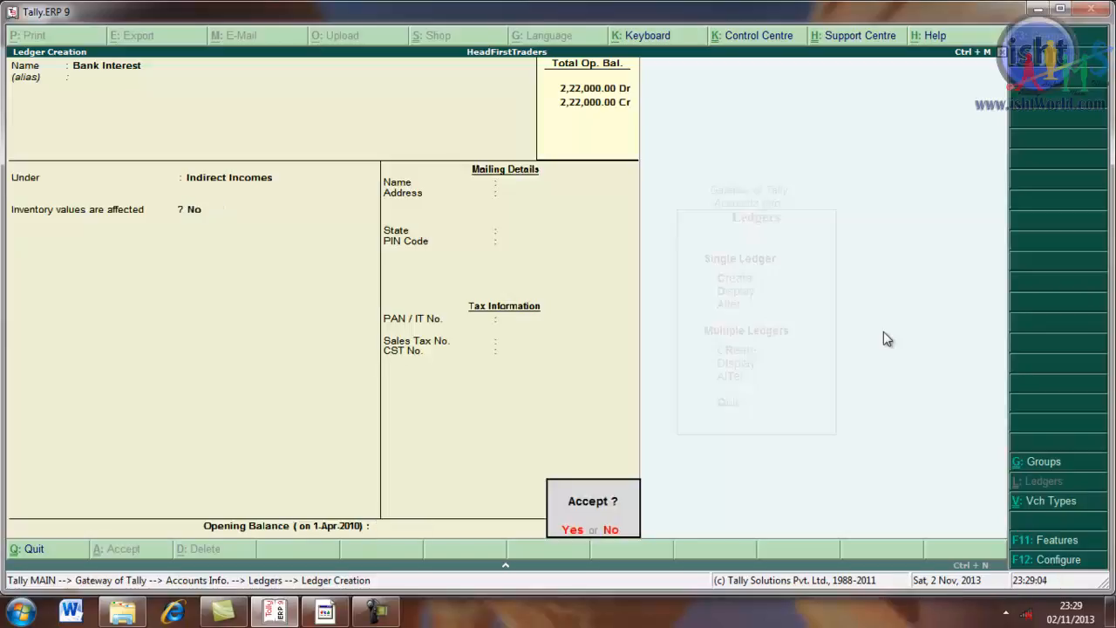
key("Return")
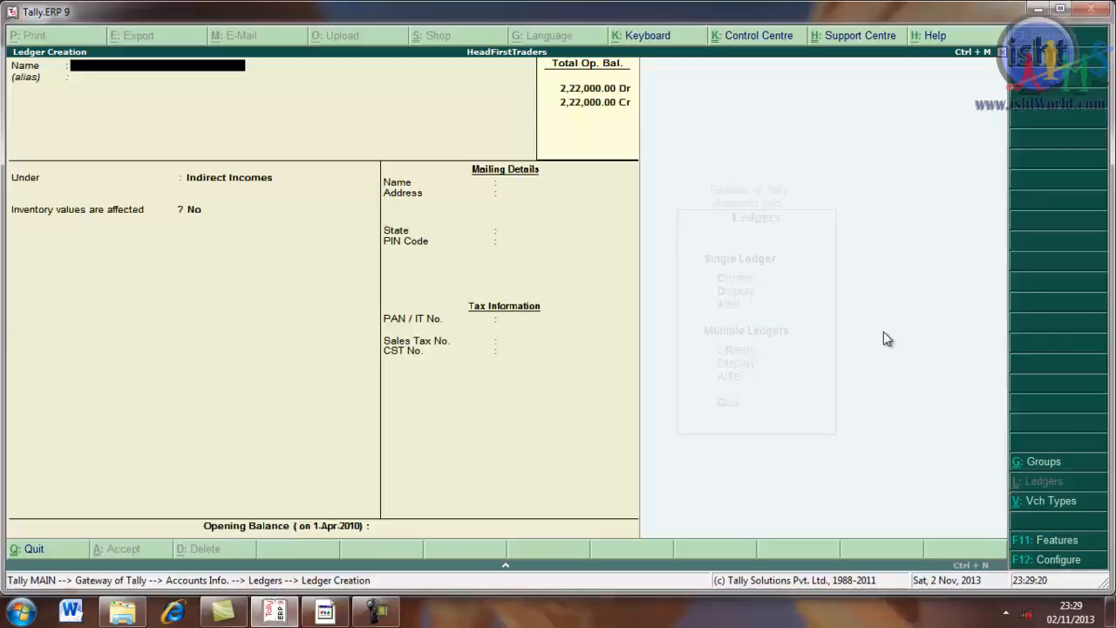
Quit single ledger creation and return to the Gateway of Tally
key("Escape")
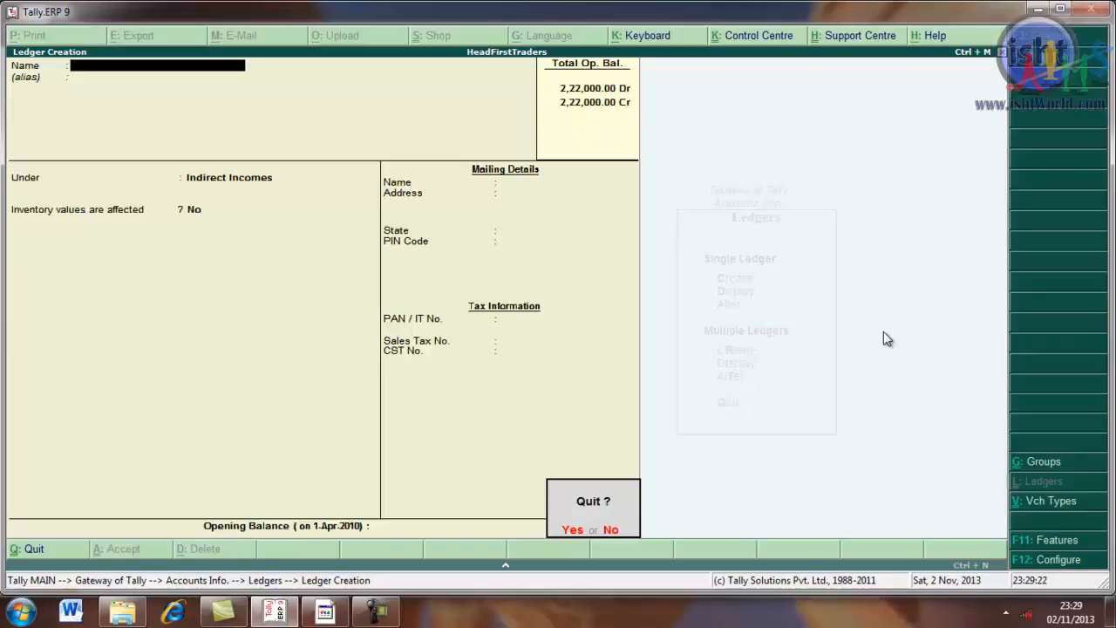
key("y")
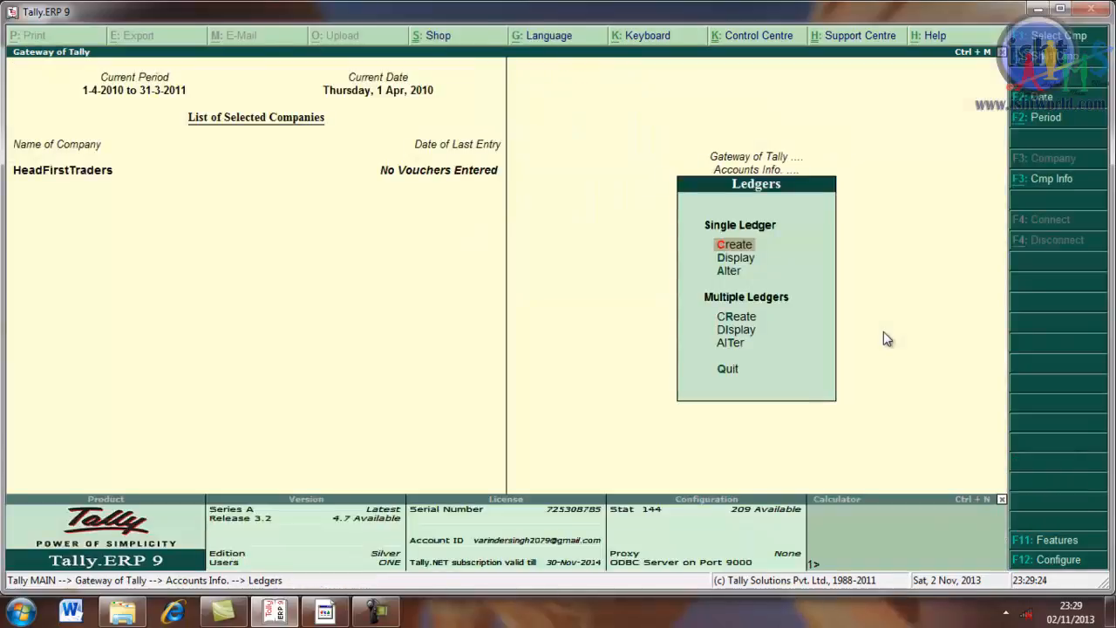
key("Escape")
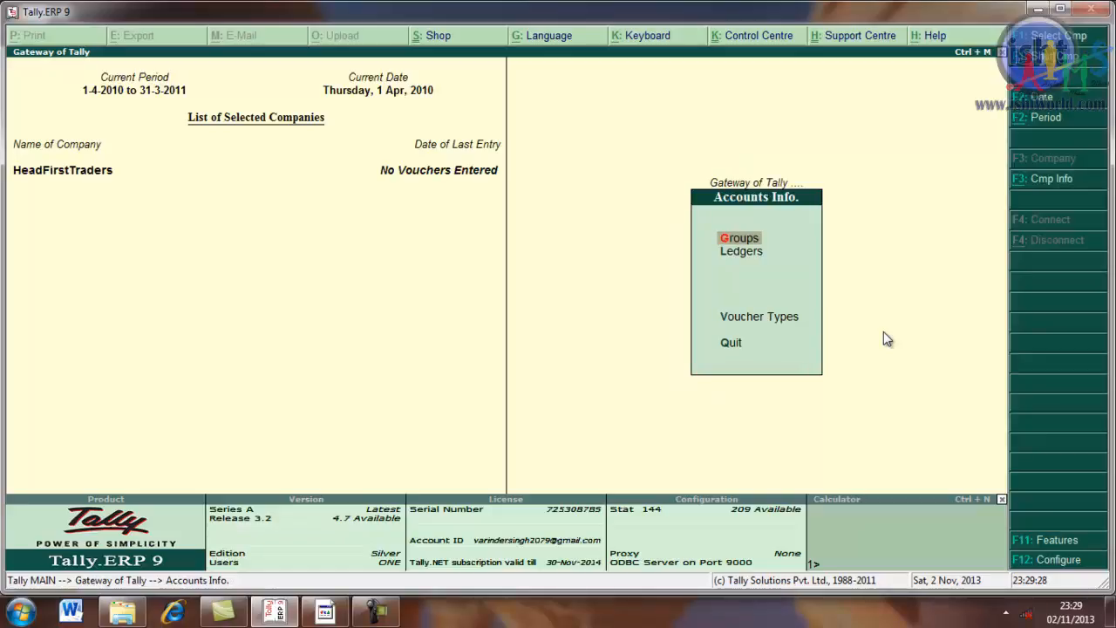
key("Escape")
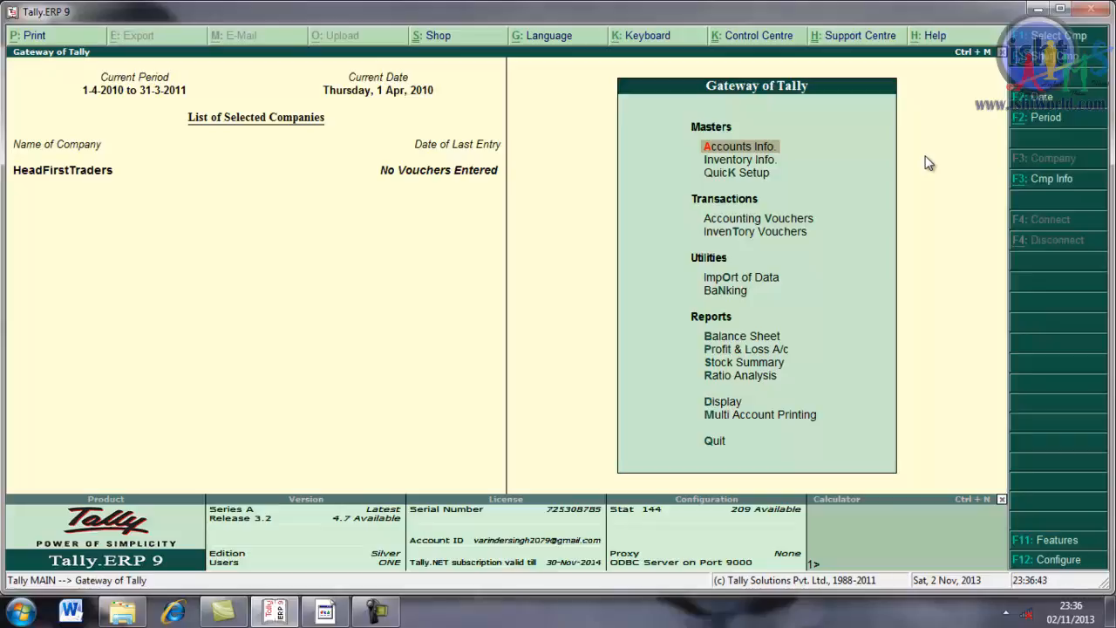
Open the creation screen for multiple ledgers in the Accounts Info. masters
left_click(728, 150)
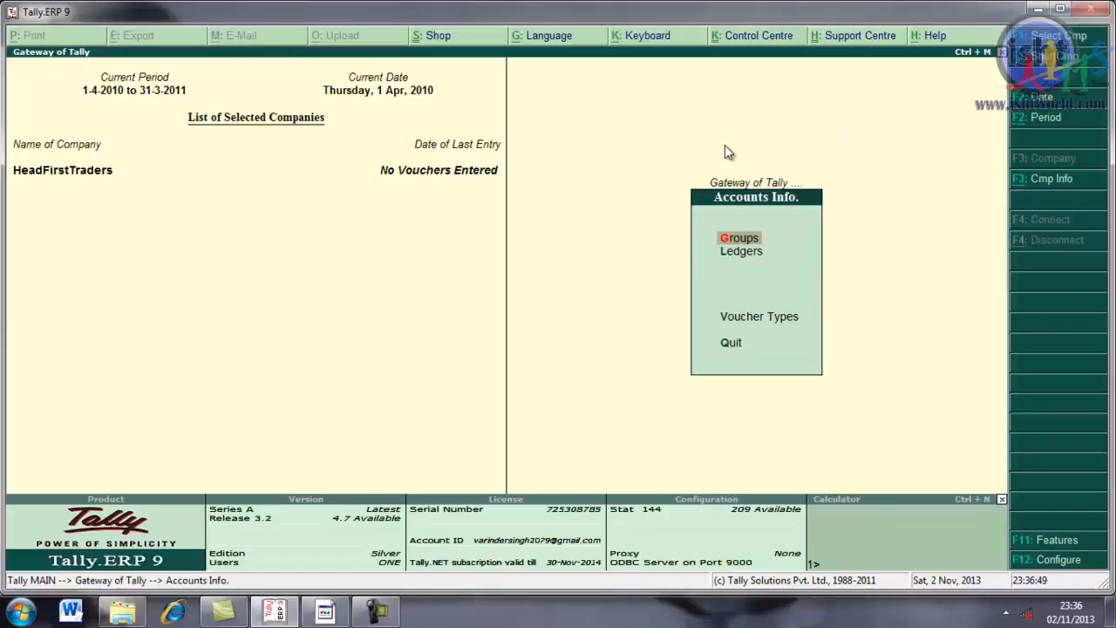
key("Down")
key("Return")
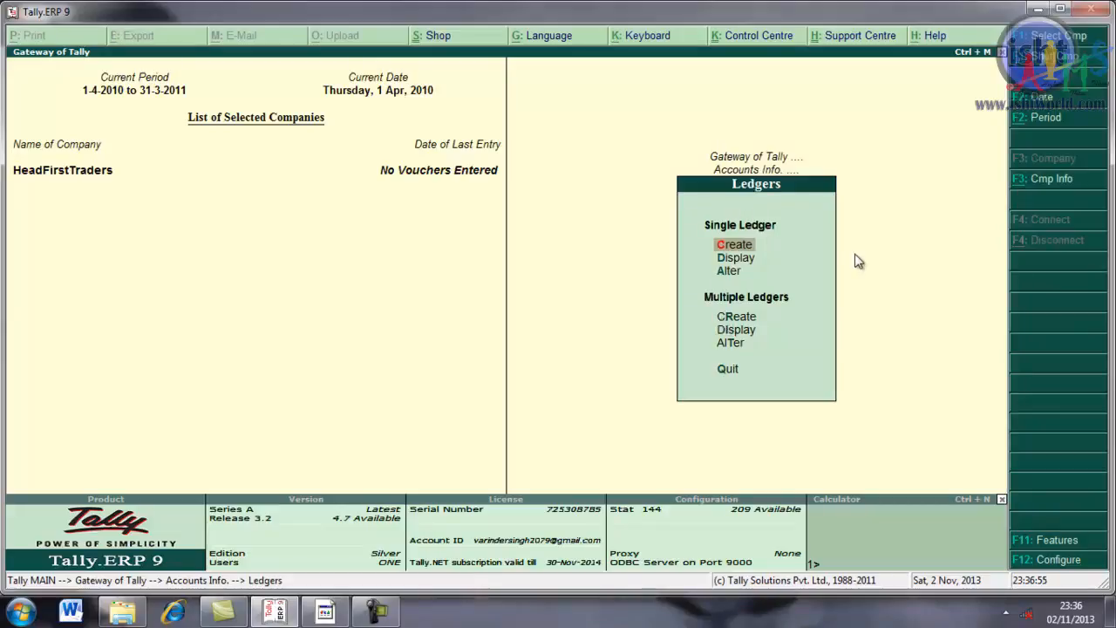
key("Down")
key("Down")
key("Down")
key("Down")
key("Up")
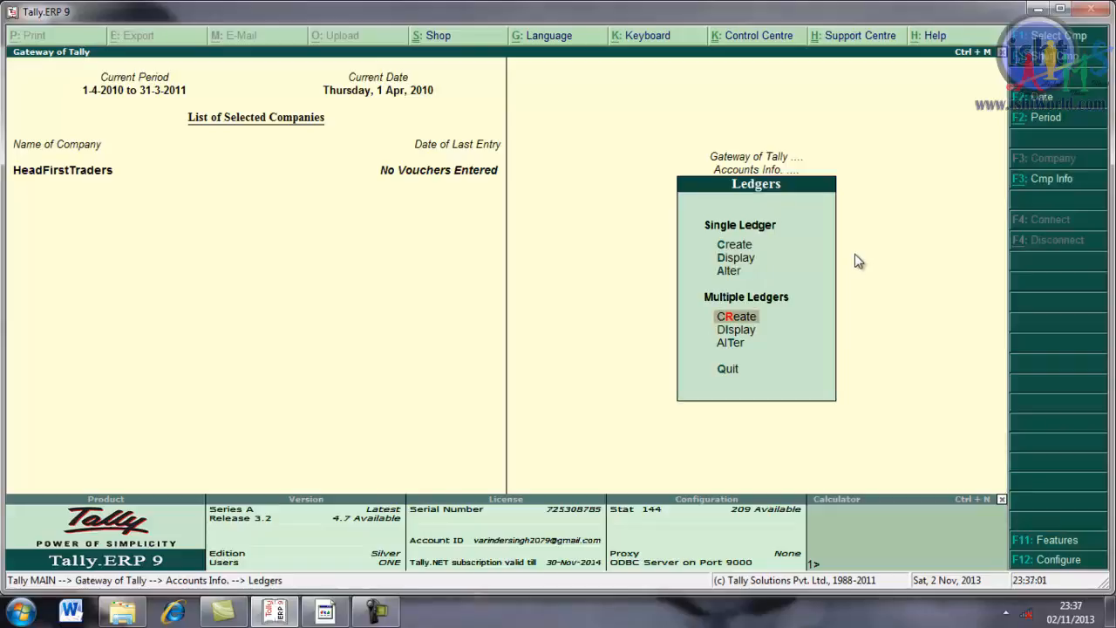
key("Return")
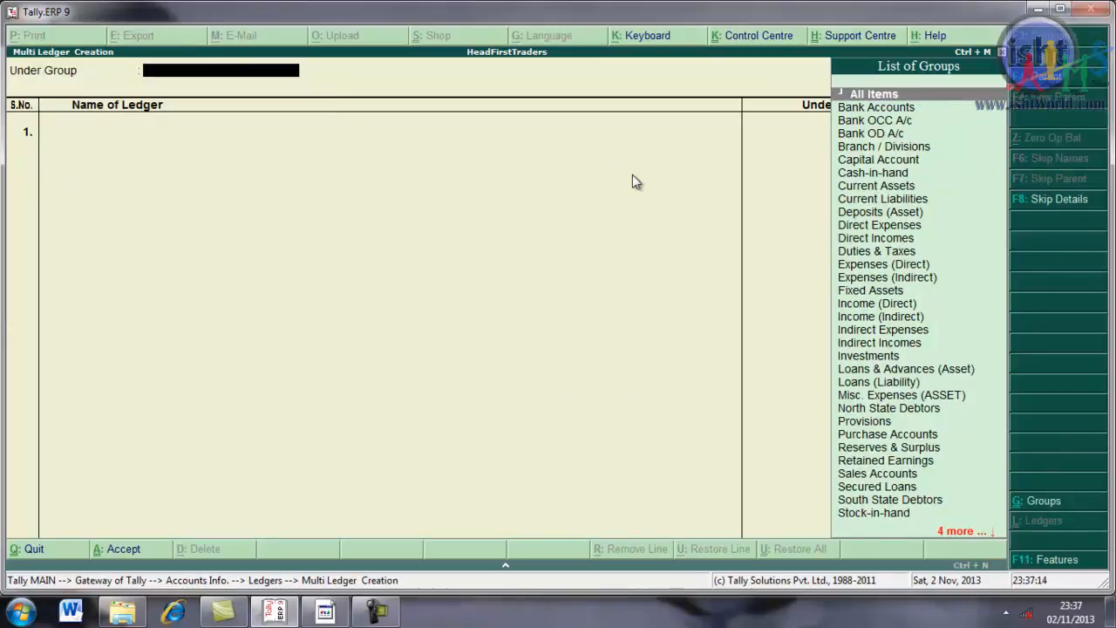
Choose Direct Expenses as the group for the multiple ledgers
type("Direct")
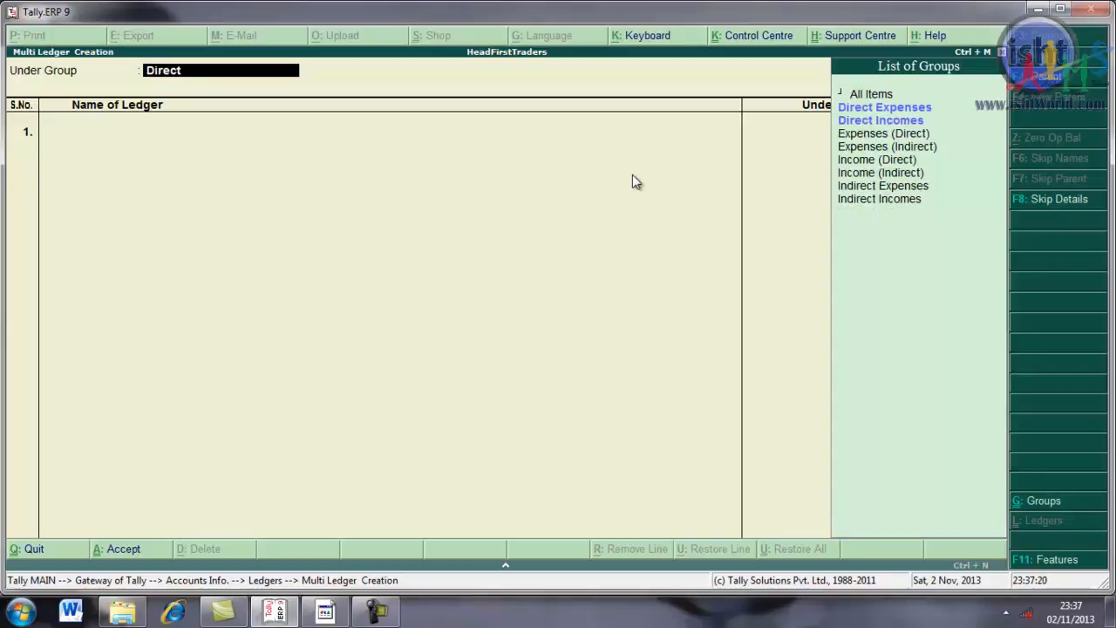
key("Down")
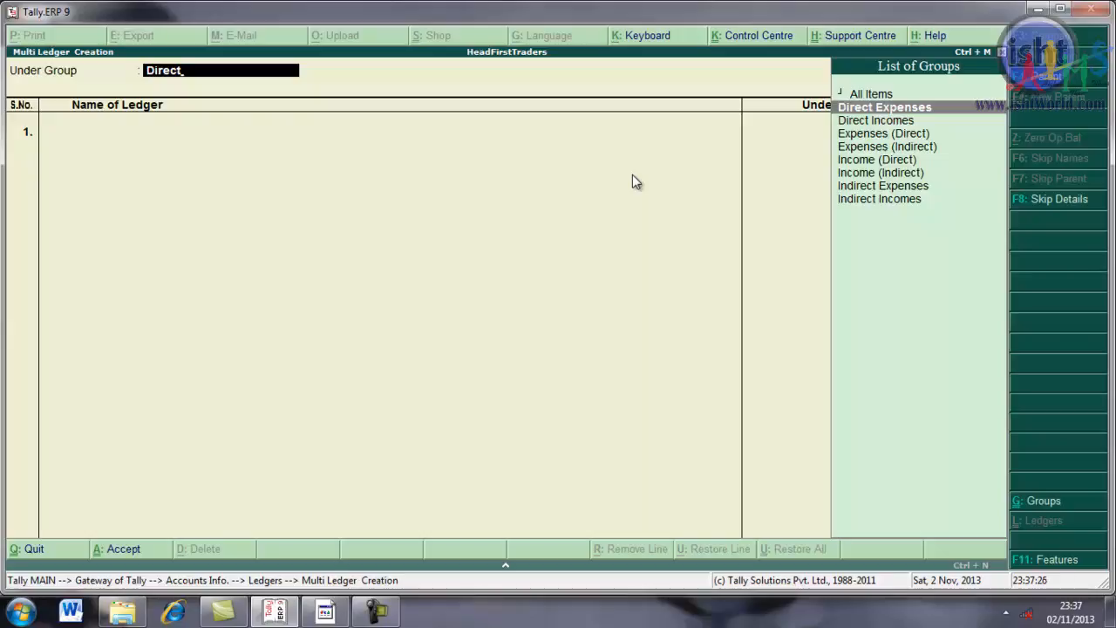
key("Return")
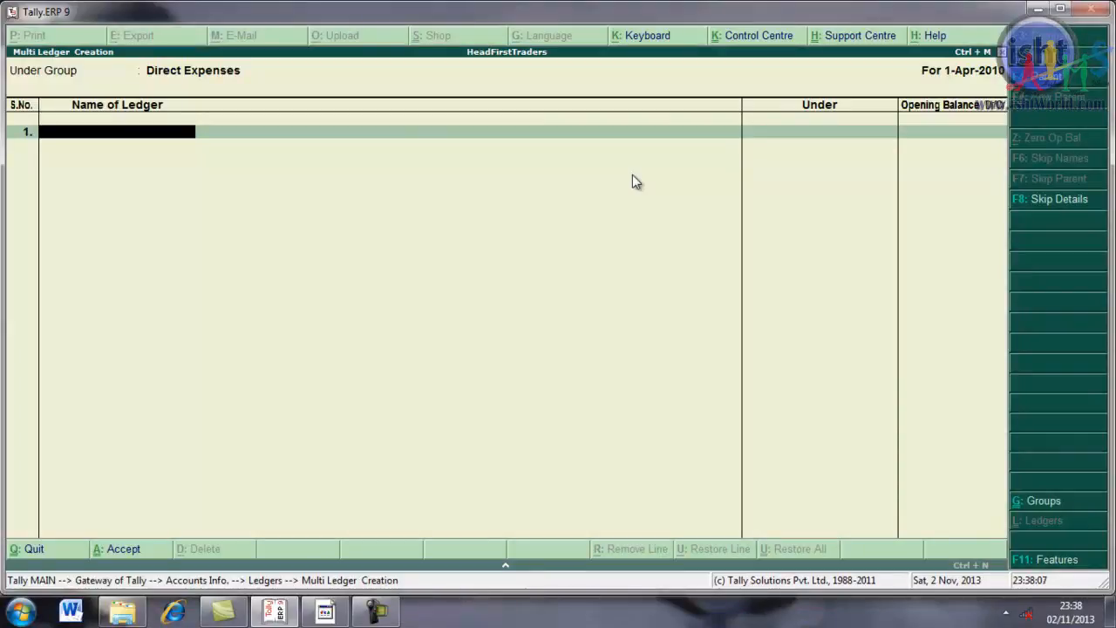
Add Wages and Frieght Exp ledgers under Direct Expenses, leaving both opening balances empty
type("Wages")
key("Return")
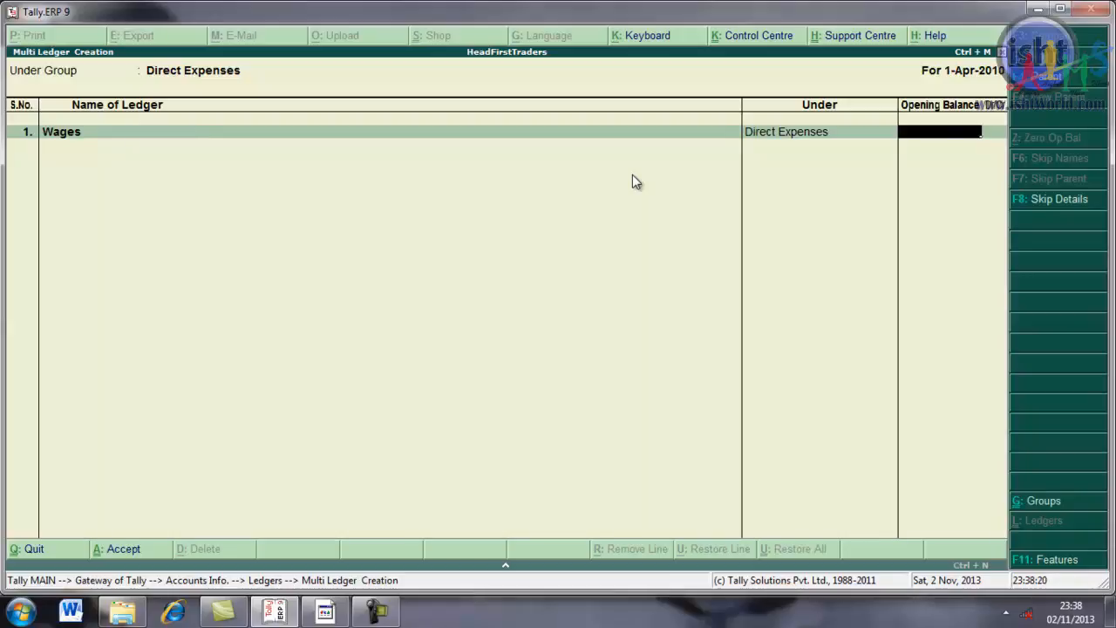
key("Return")
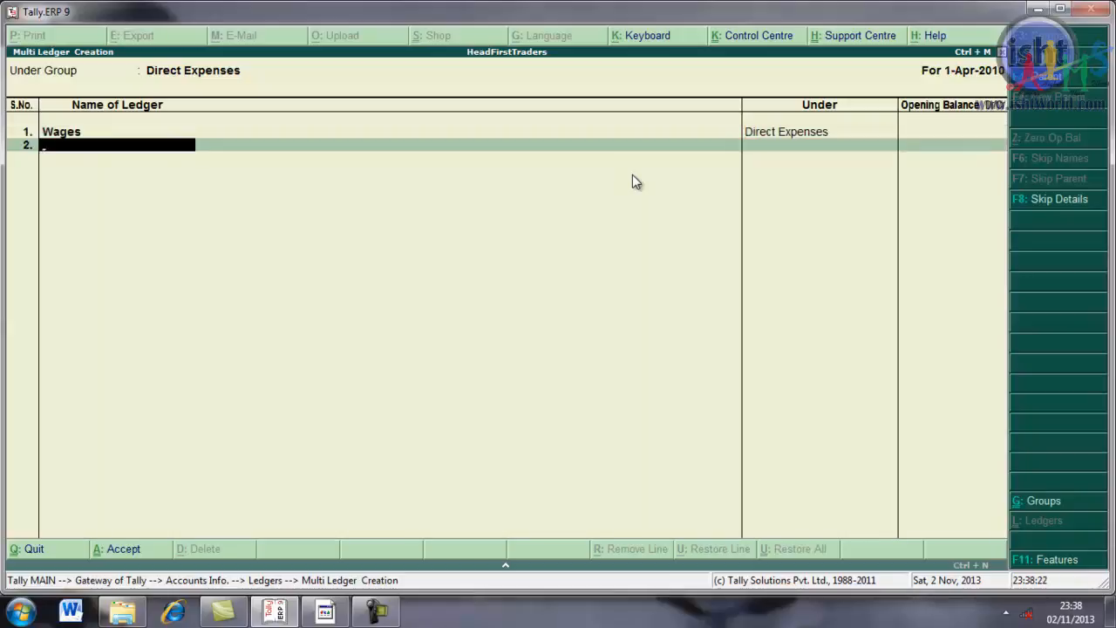
type("Frieght Exp")
key("Return")
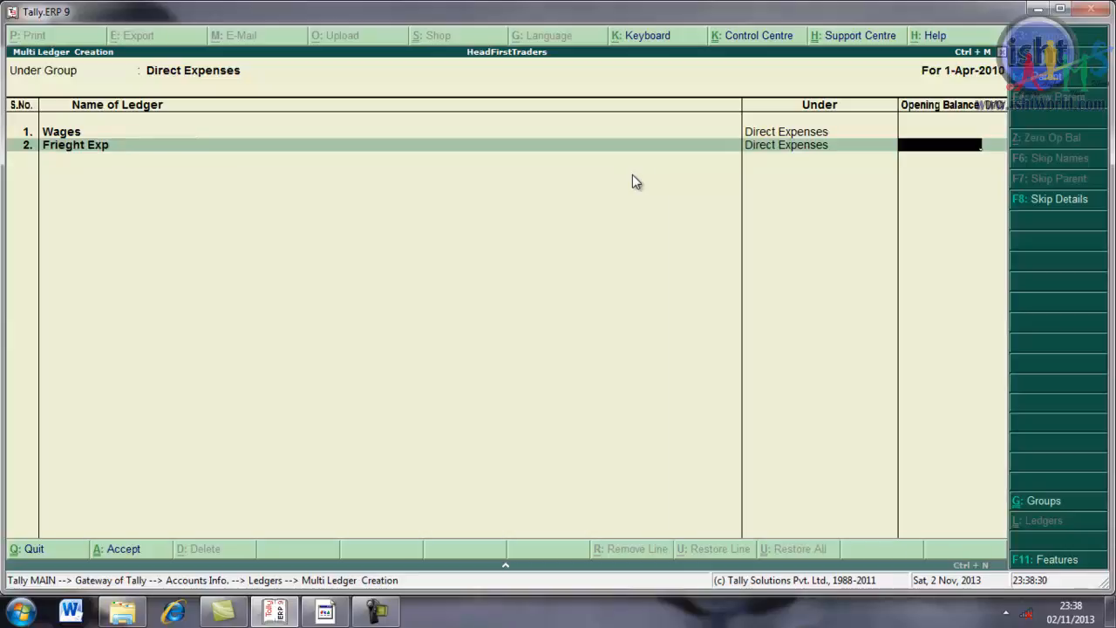
key("Return")
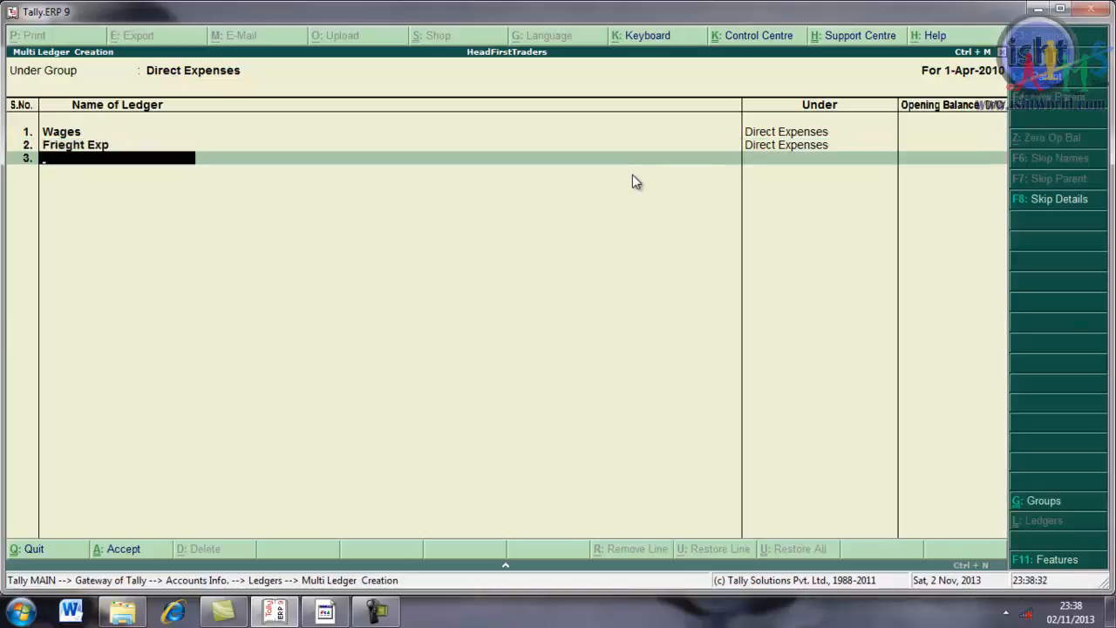
Add Octroi and Coal Gas Water ledgers without opening balances, and save the Direct Expenses ledgers
type("Octroi")
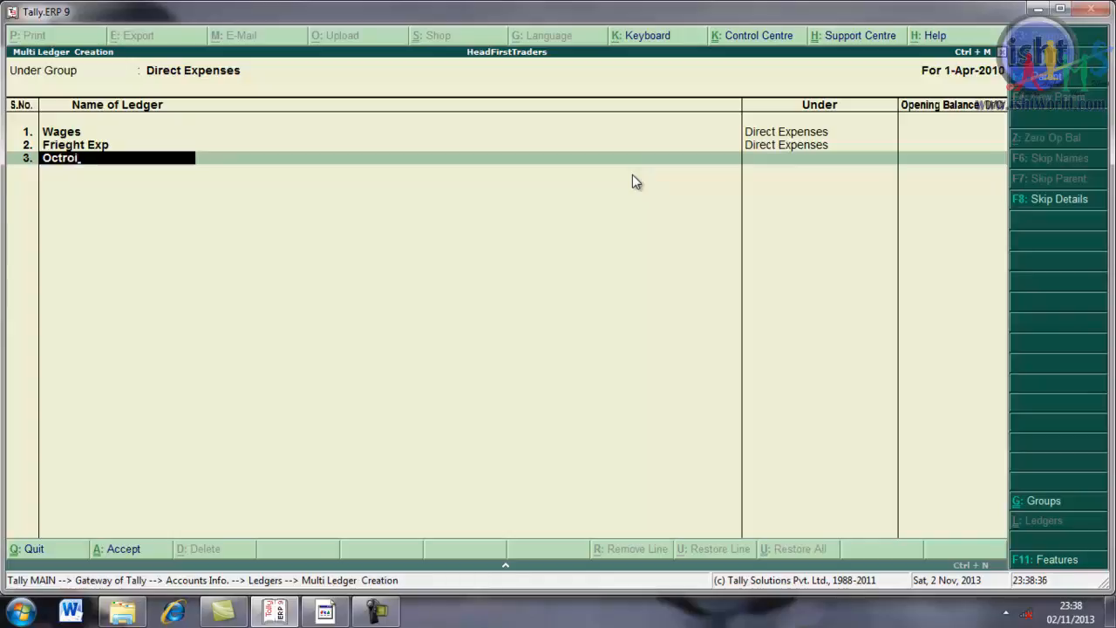
key("Return")
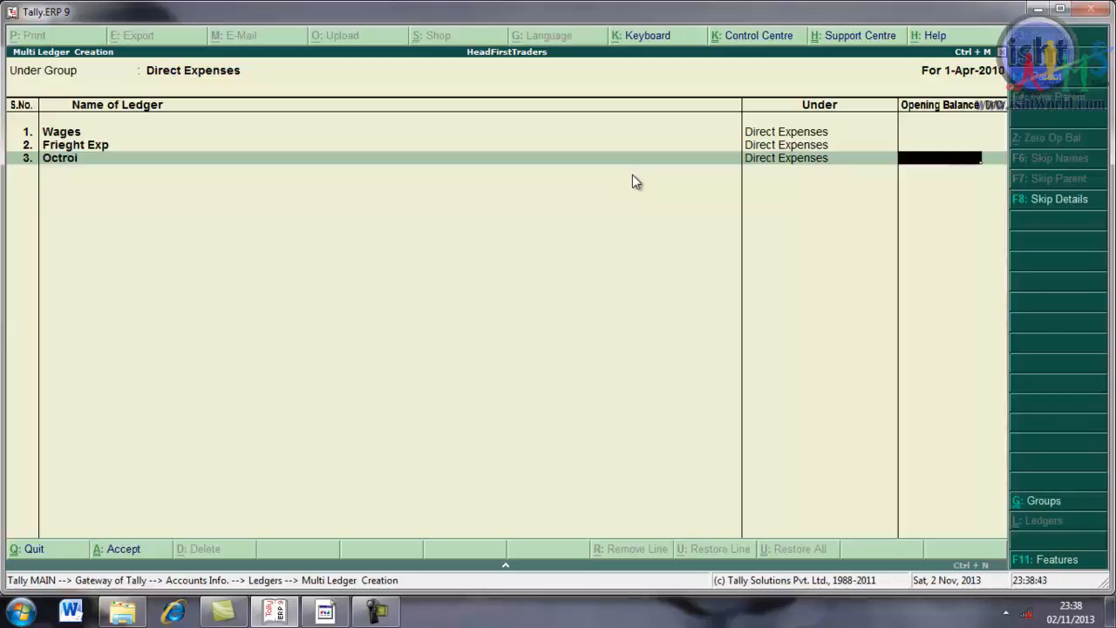
key("Return")
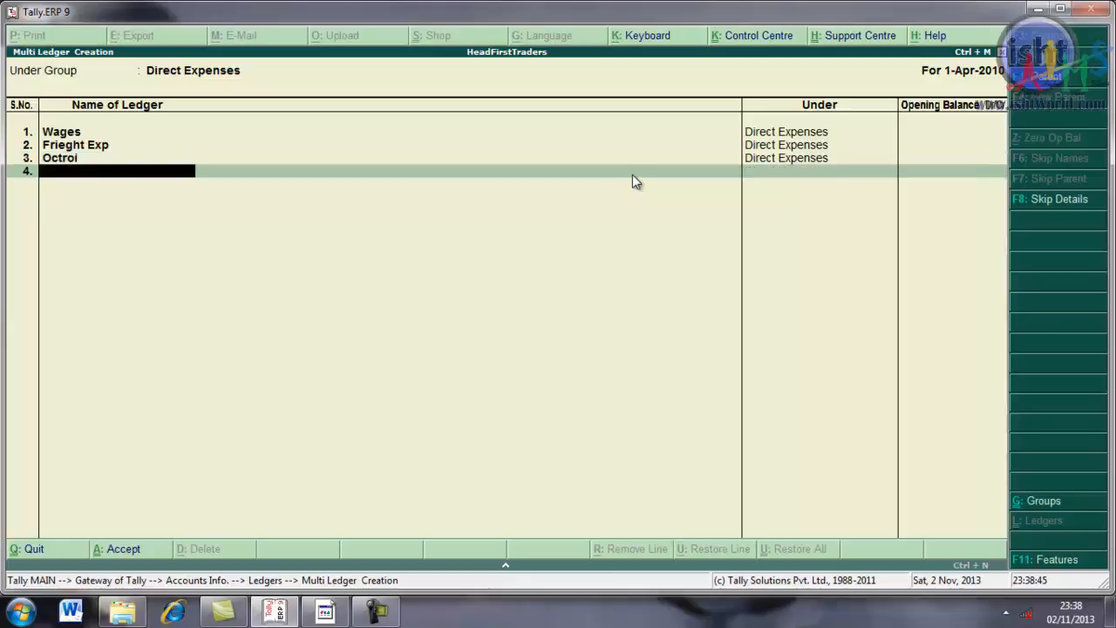
type("Coal Gas Water")
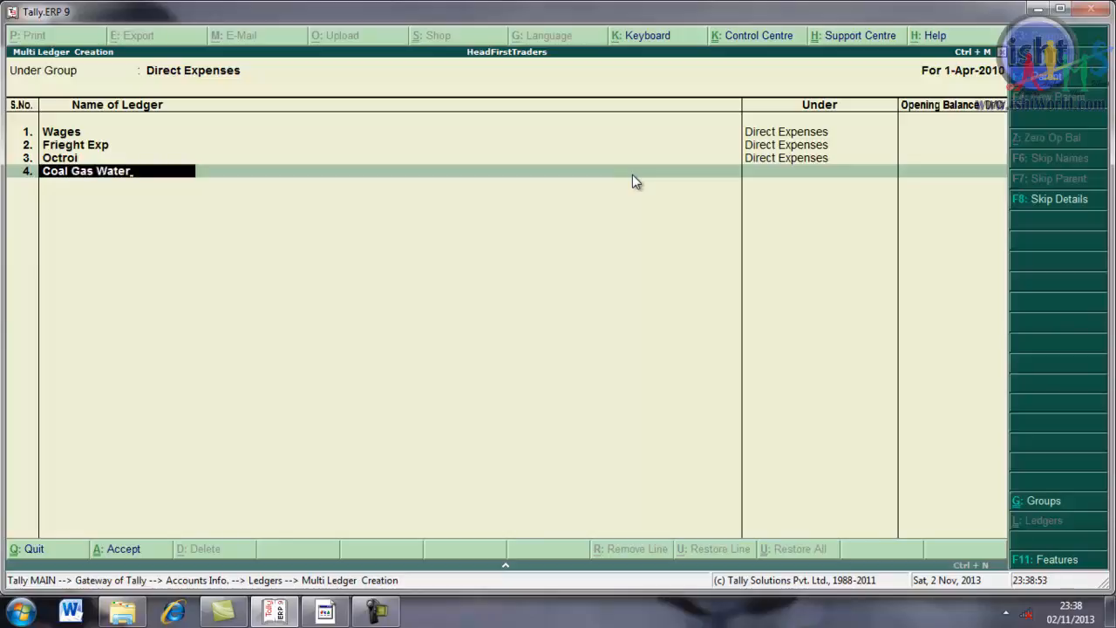
key("Return")
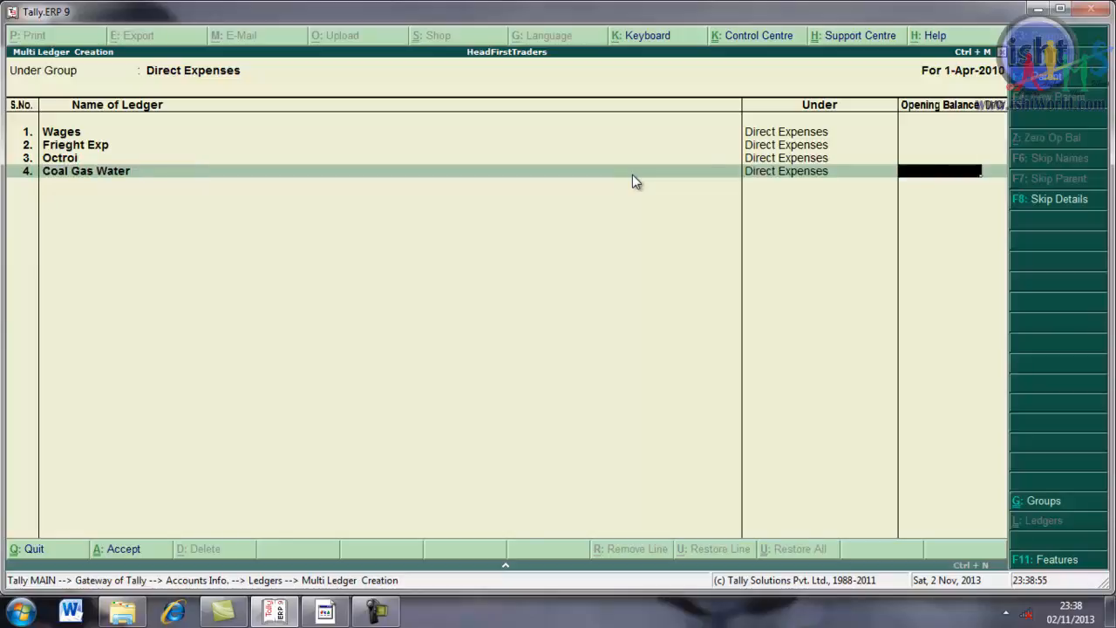
key("Return")
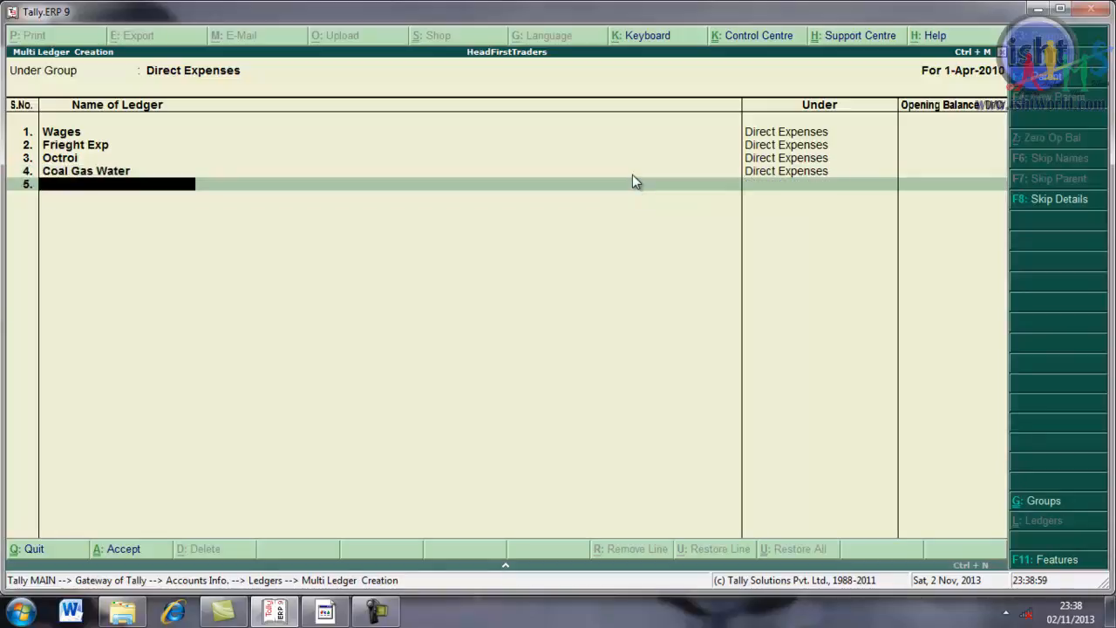
key("Return")
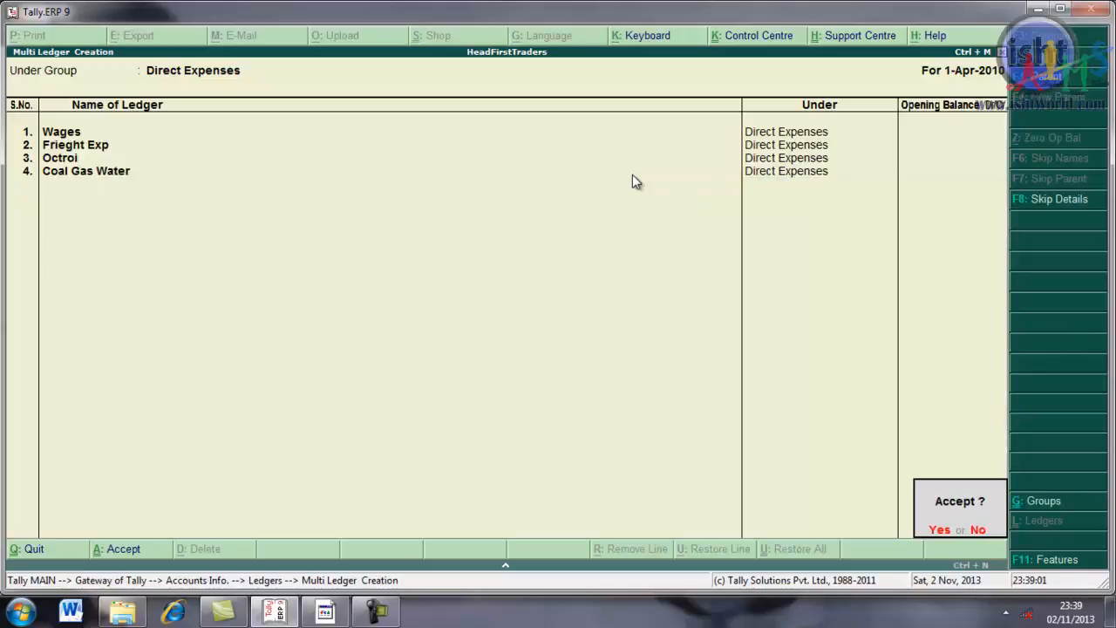
left_click(938, 530)
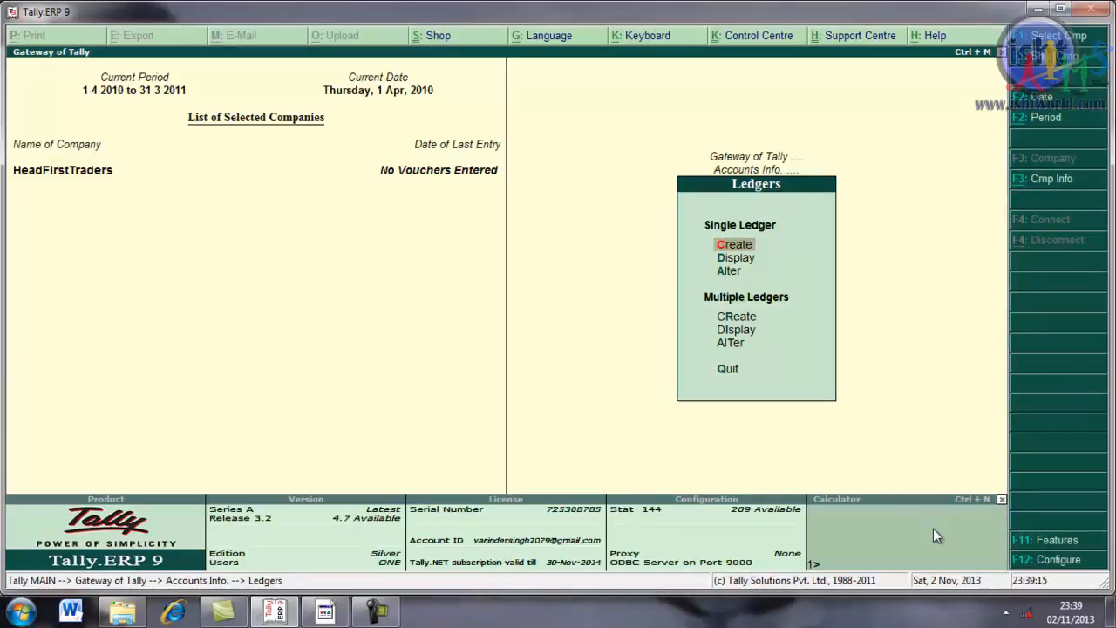
Look through the list of groups available for displaying multiple ledgers, then return to the Ledgers menu
key("Down")
key("Down")
key("Down")
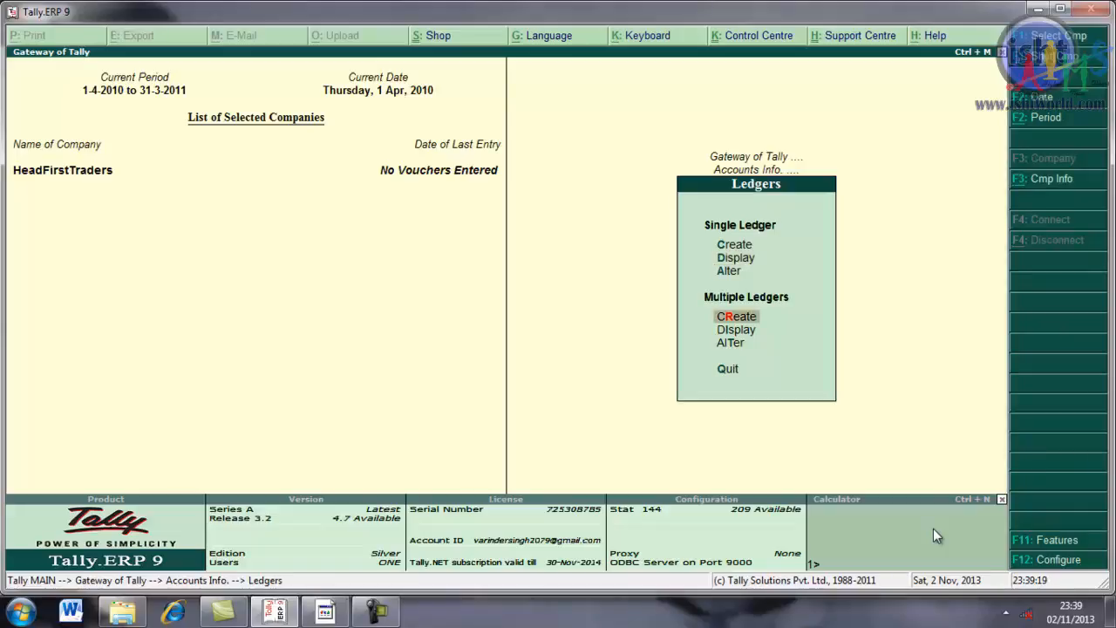
key("Down")
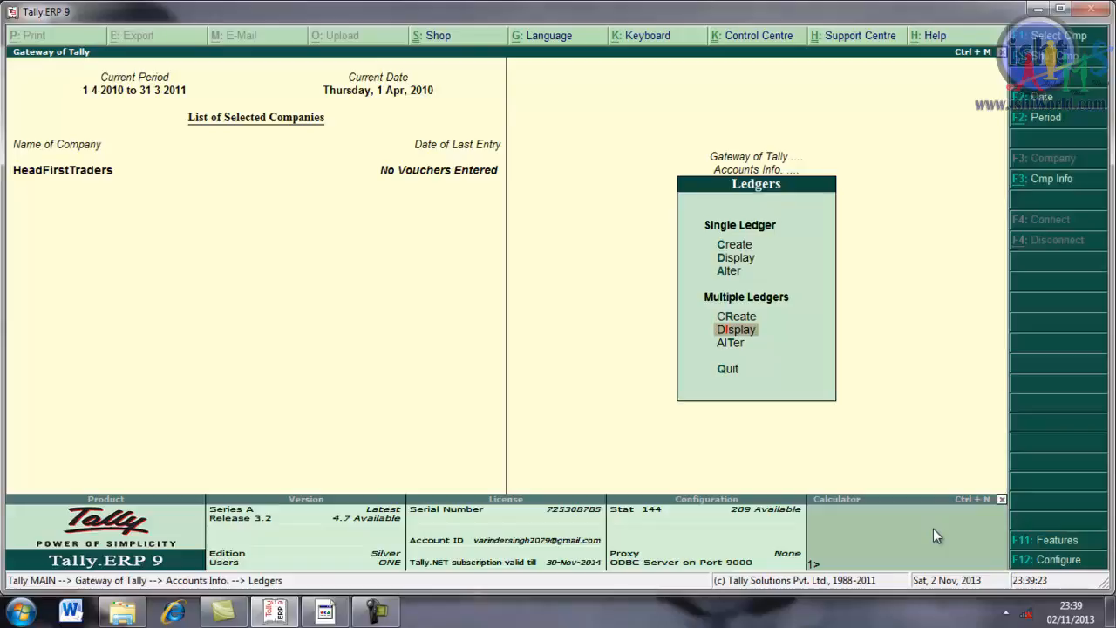
key("Return")
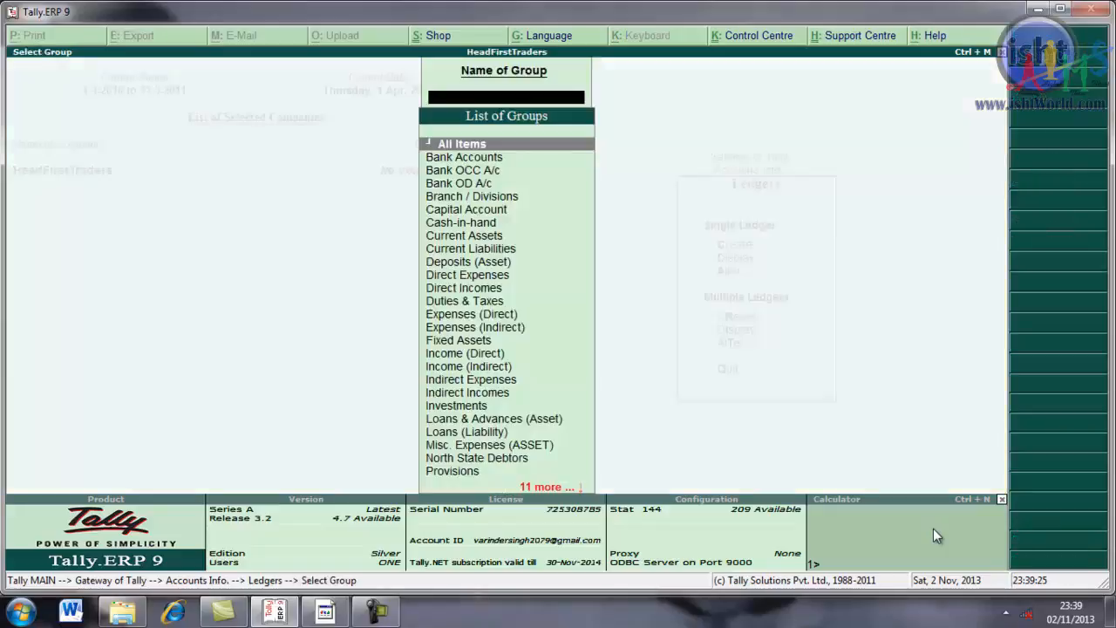
key("Down")
key("Down")
key("Down")
key("Down")
key("Down")
key("Down")
key("Down")
key("Down")
key("Down")
key("Down")
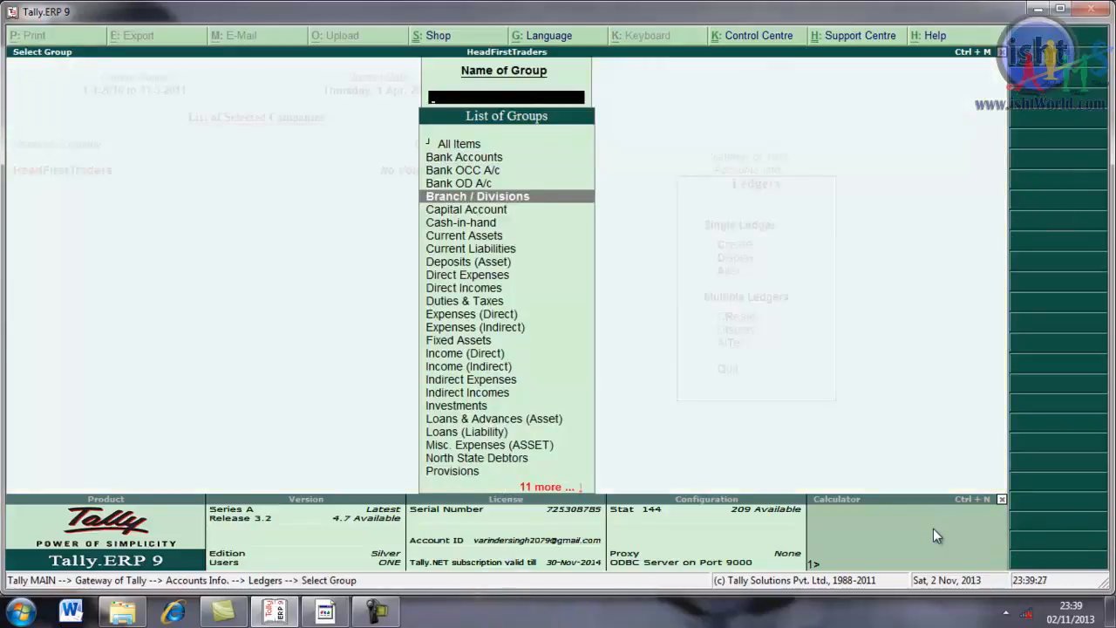
key("Down")
key("Down")
key("Down")
key("Down")
key("Down")
key("Down")
key("Down")
key("Down")
key("Down")
key("Down")
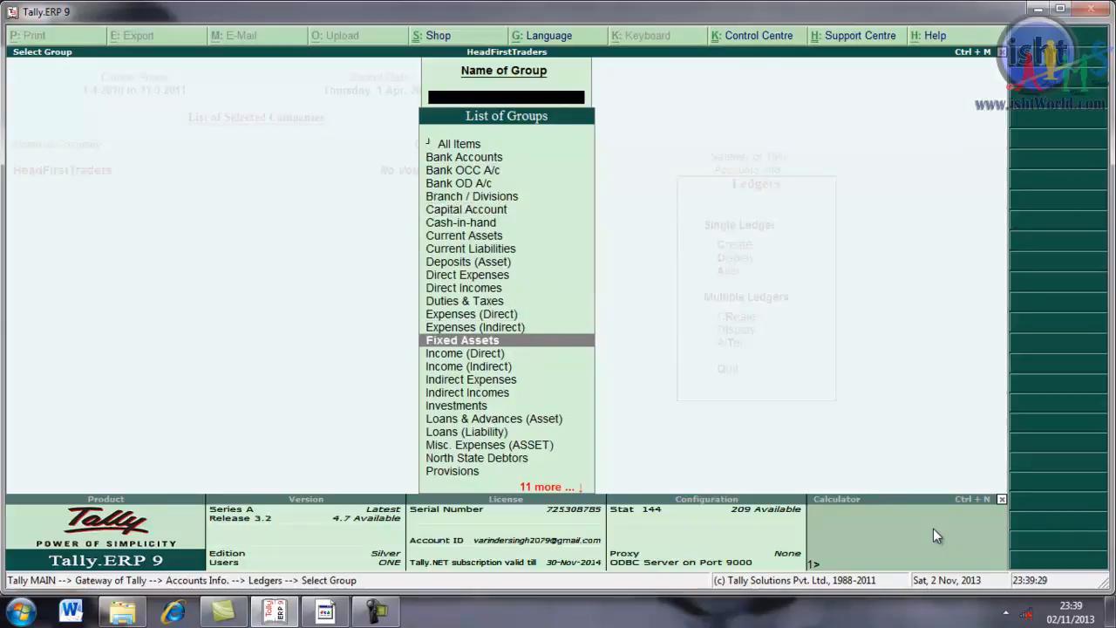
key("Down")
key("Down")
key("Down")
key("Down")
key("Down")
key("Down")
key("Down")
key("Down")
key("Down")
key("Down")
key("Down")
key("Down")
key("Down")
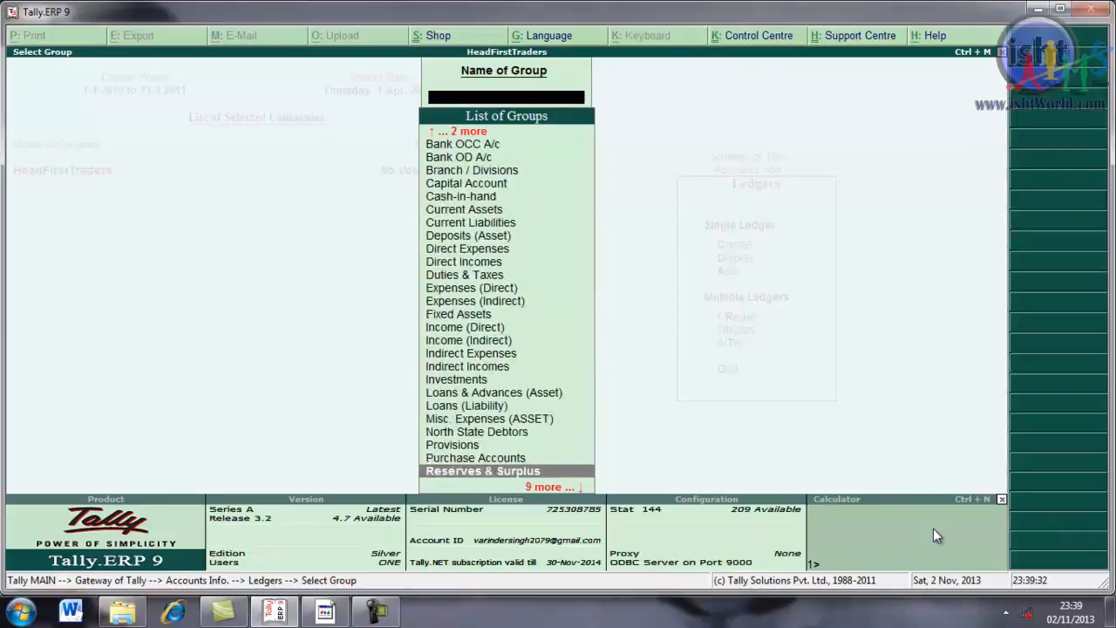
key("Up")
key("Escape")
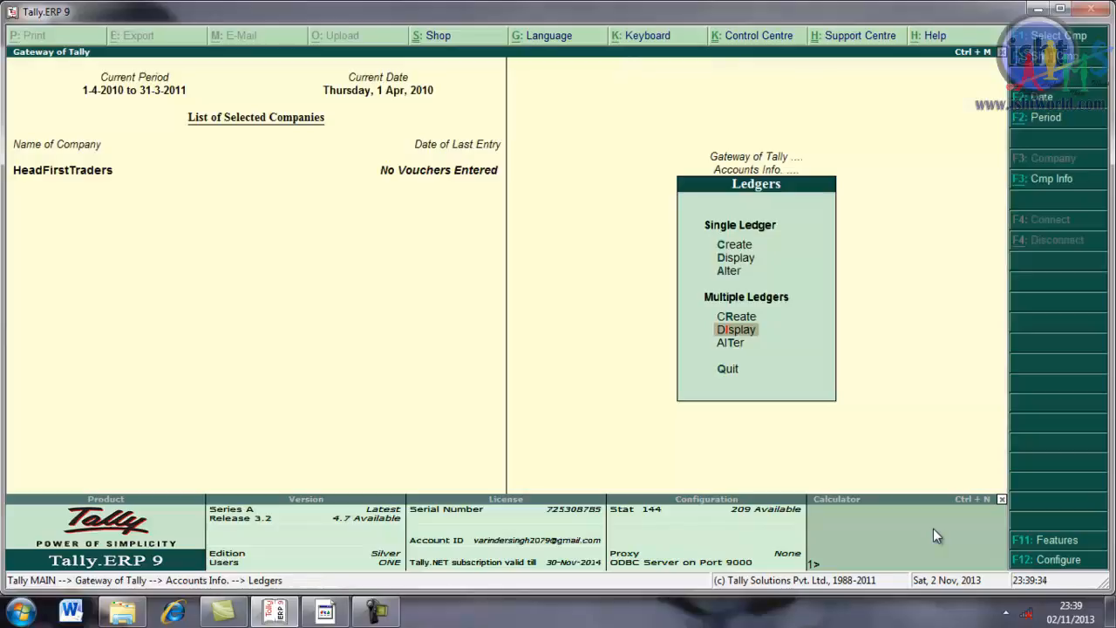
Open the Cash-in-hand group for altering multiple ledgers
key("Down")
key("Return")
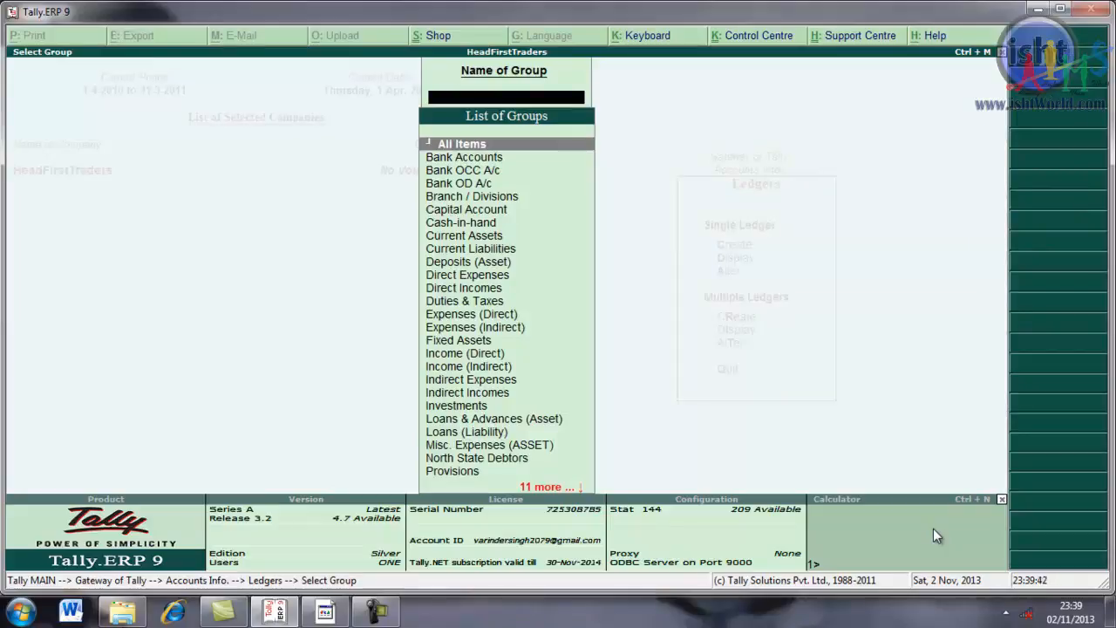
type("C")
key("Down")
key("Down")
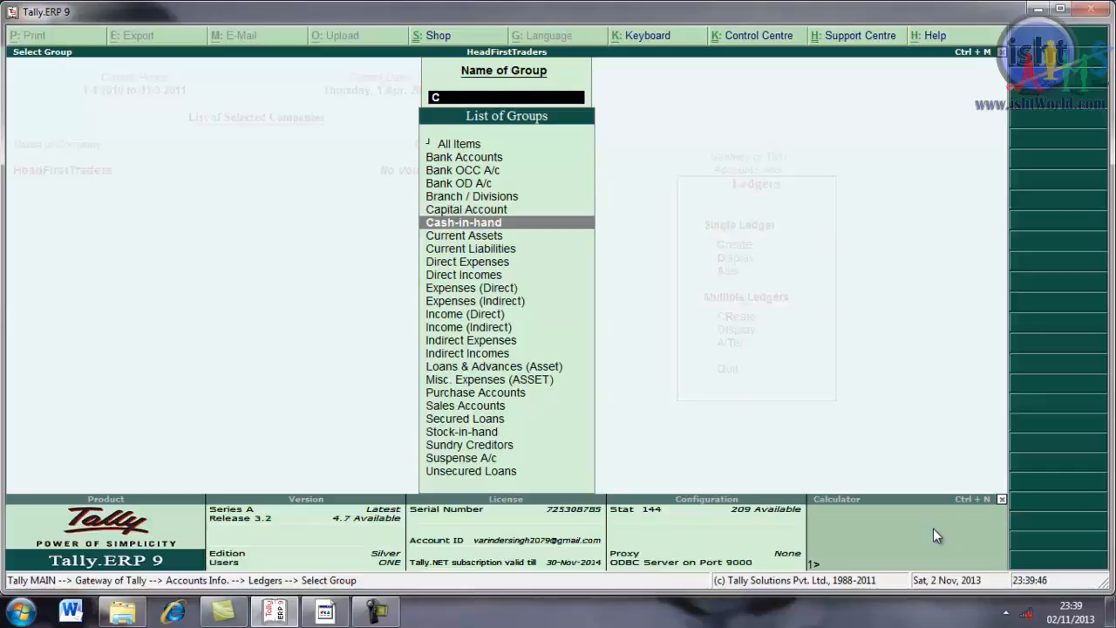
key("Return")
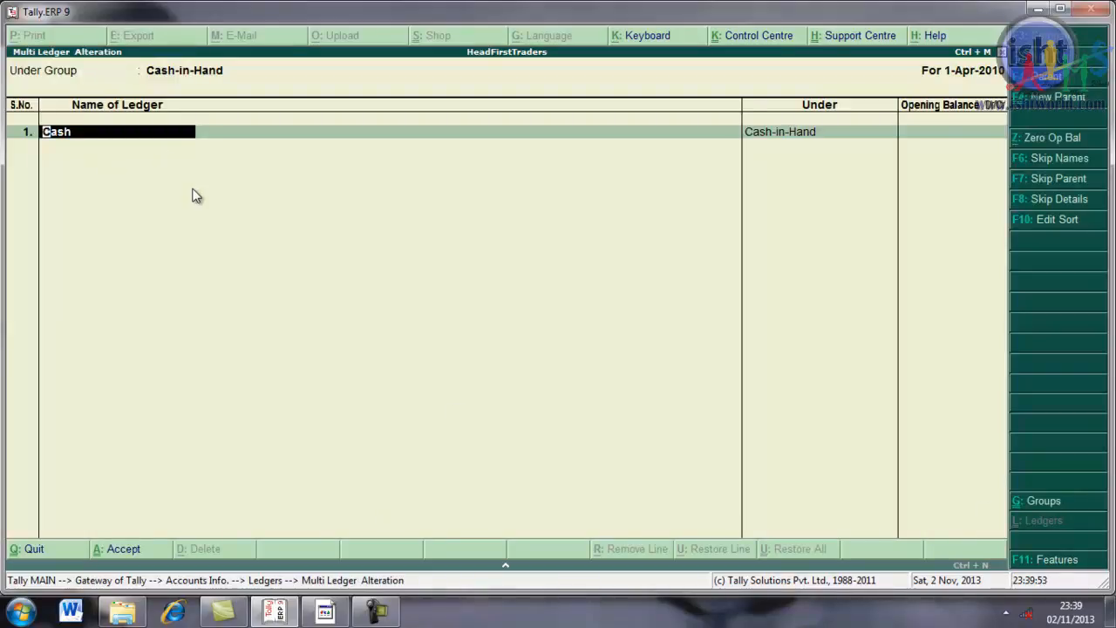
Set the Cash ledger's opening balance to 50,000 Dr, save the alteration and return to the Ledgers menu
key("Return")
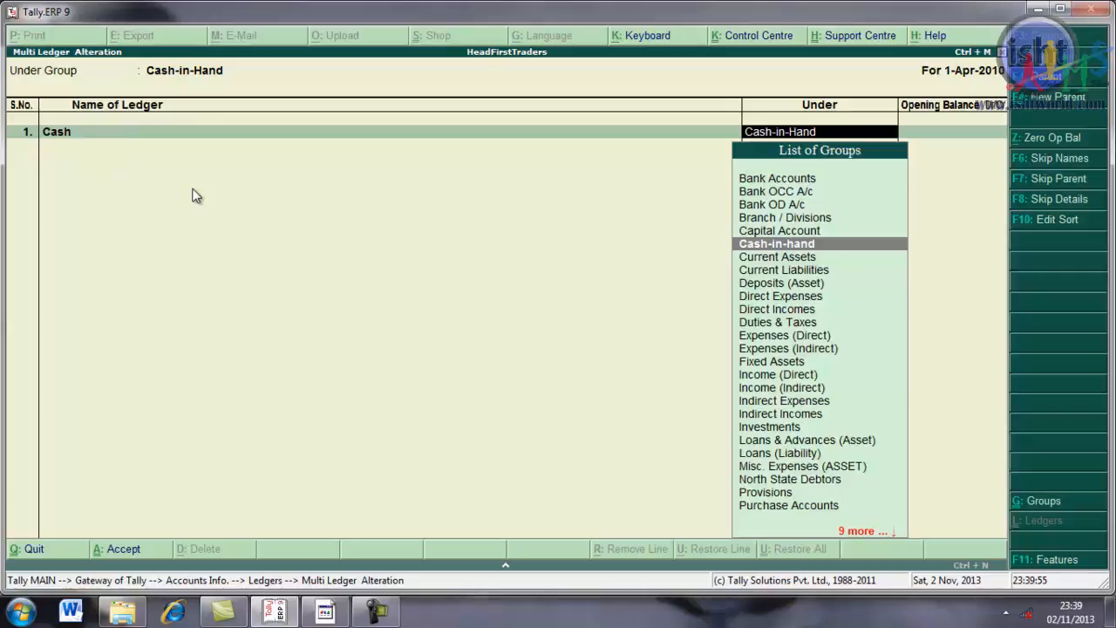
key("Return")
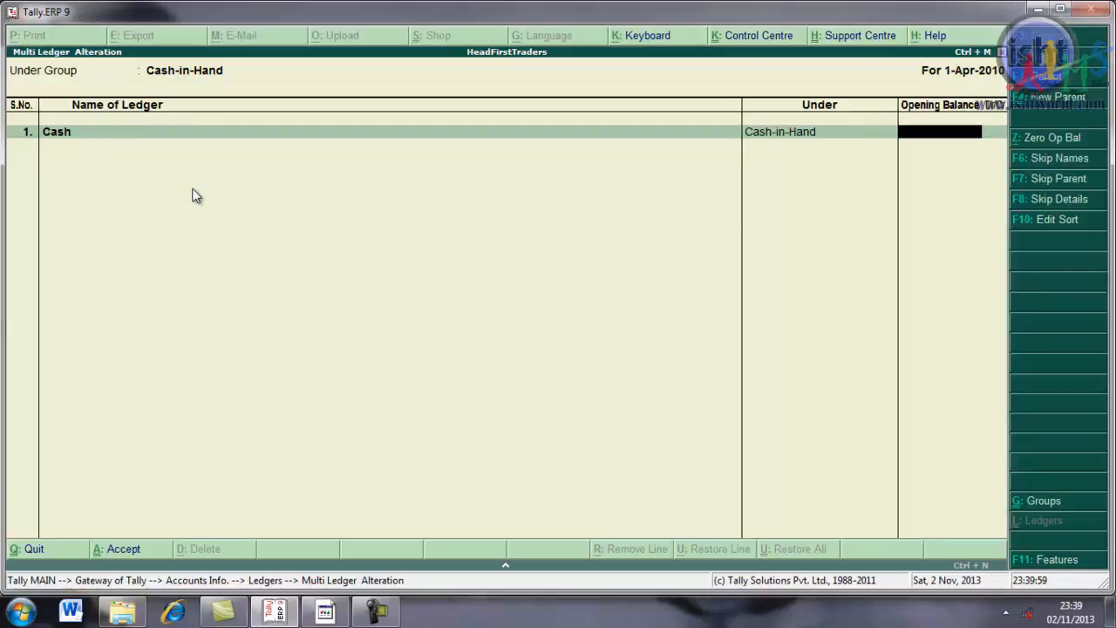
type("50000")
key("Return")
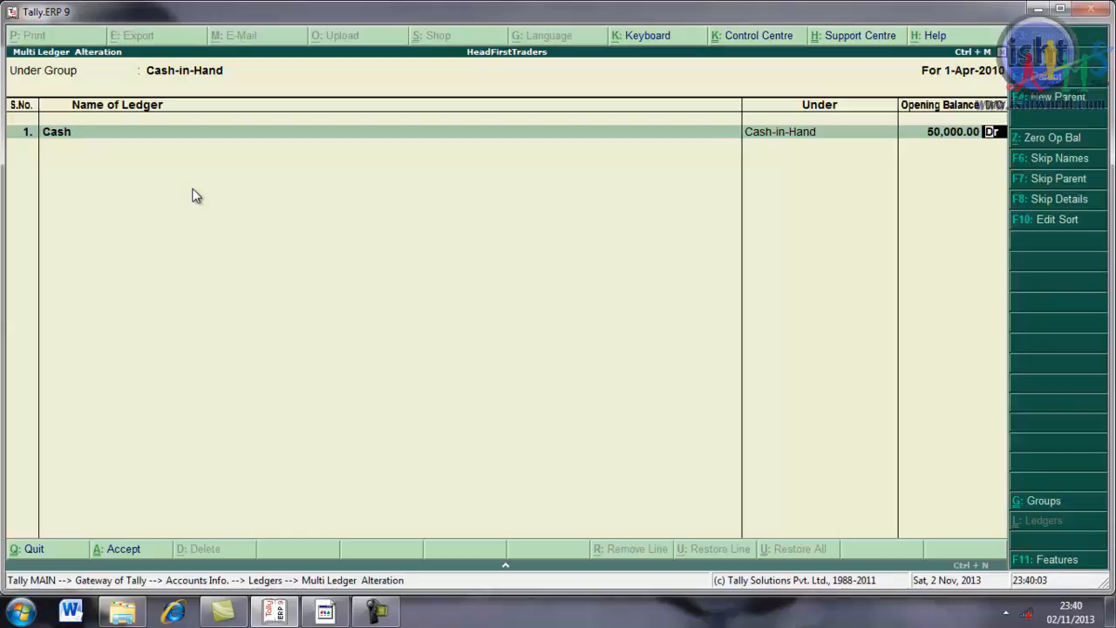
key("Return")
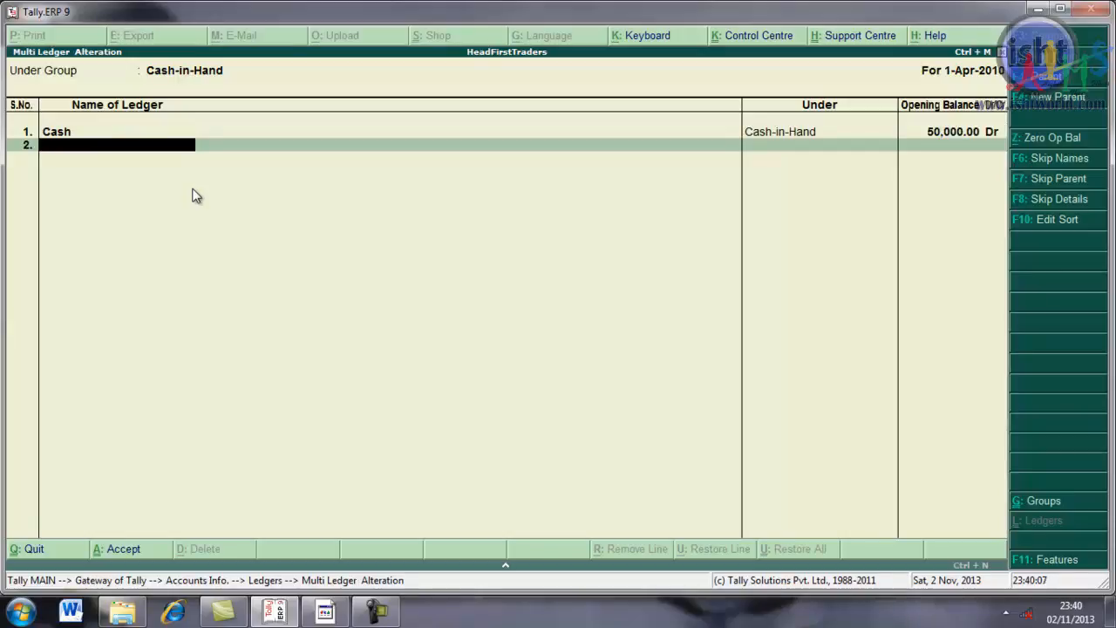
key("Return")
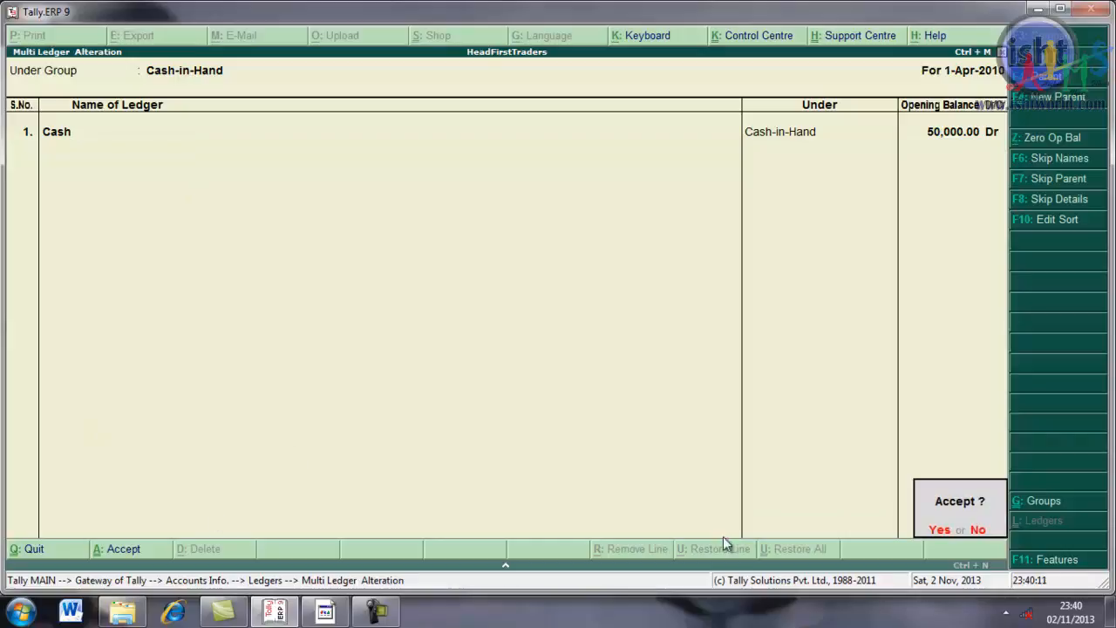
left_click(937, 534)
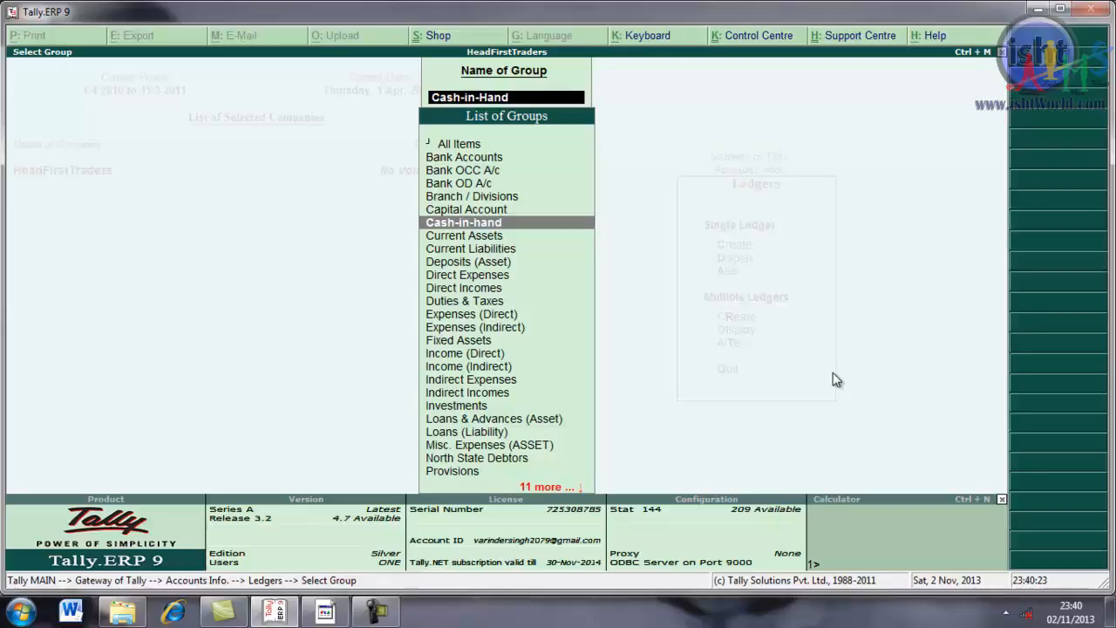
key("Escape")
key("Escape")
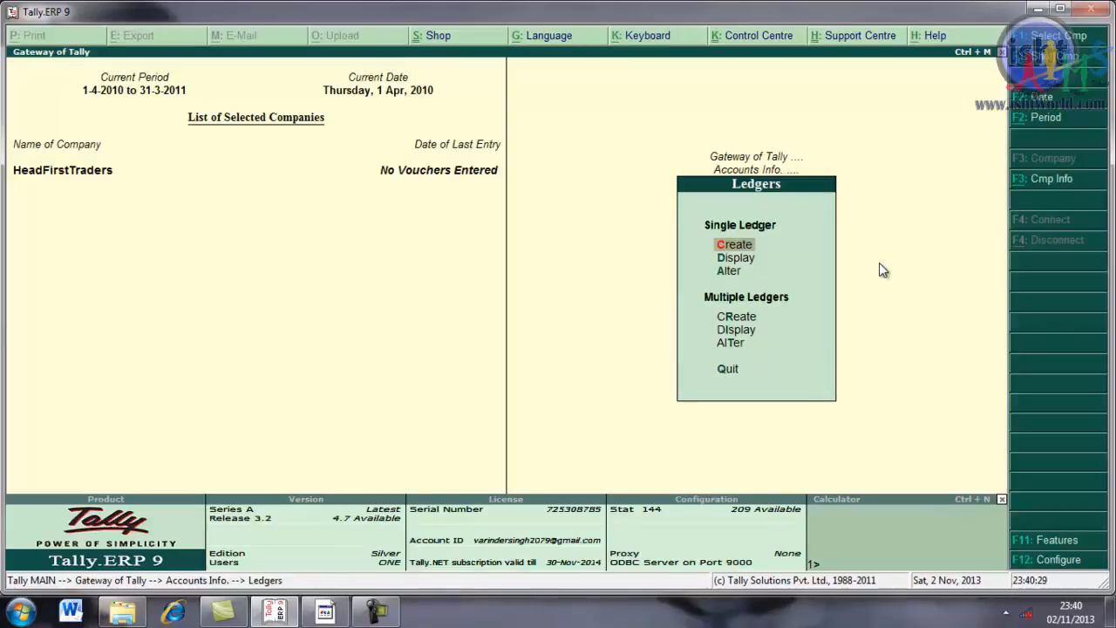
Open the Cash ledger for single ledger alteration
key("Down")
key("Down")
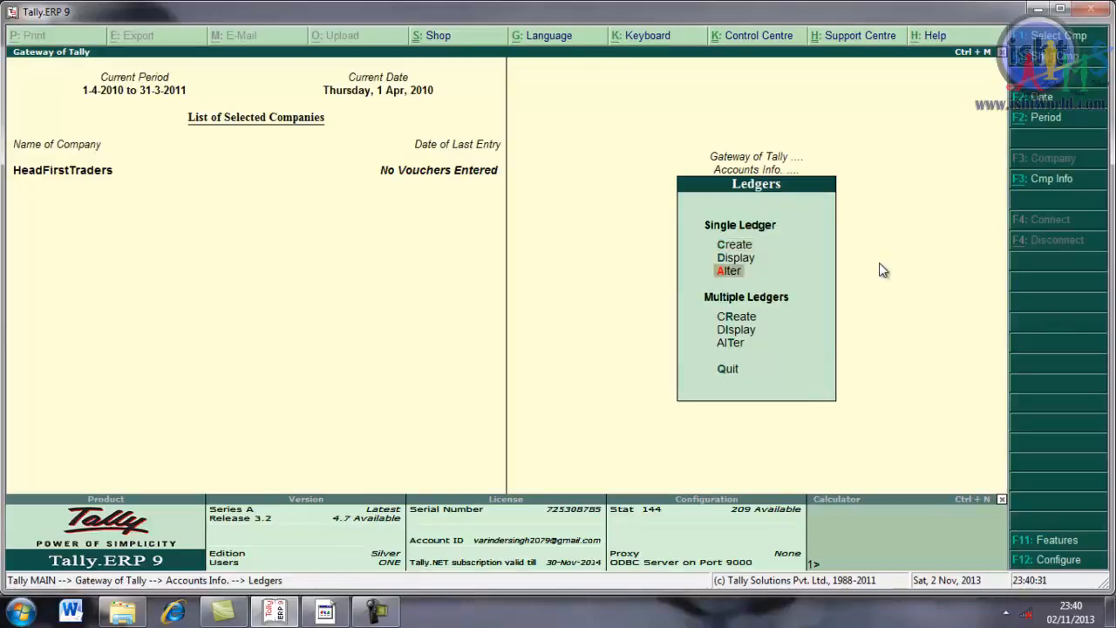
key("Return")
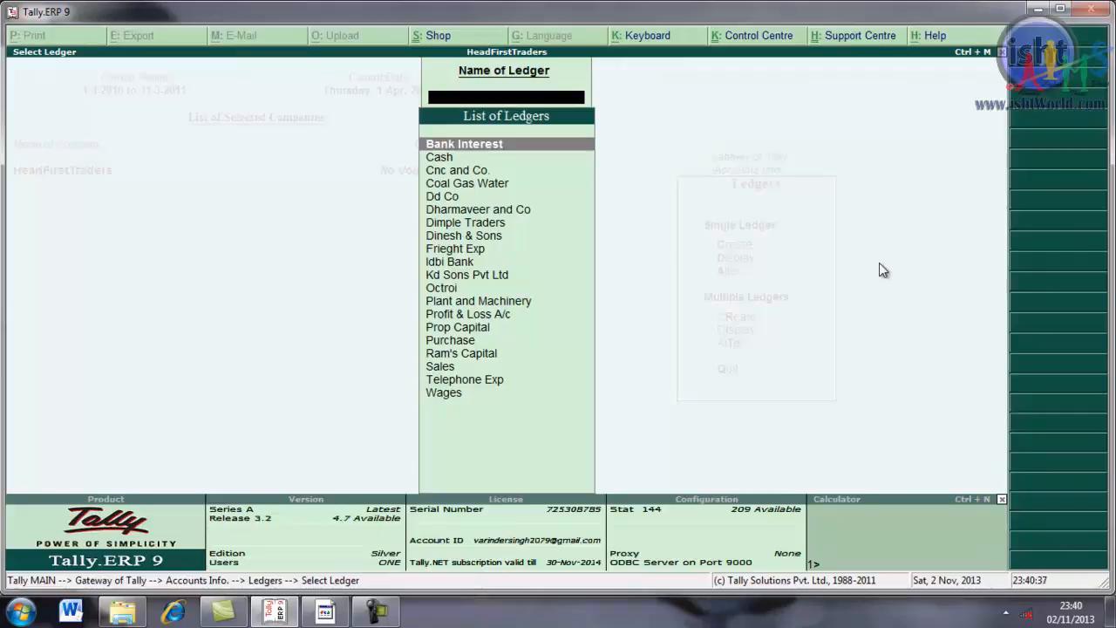
key("Down")
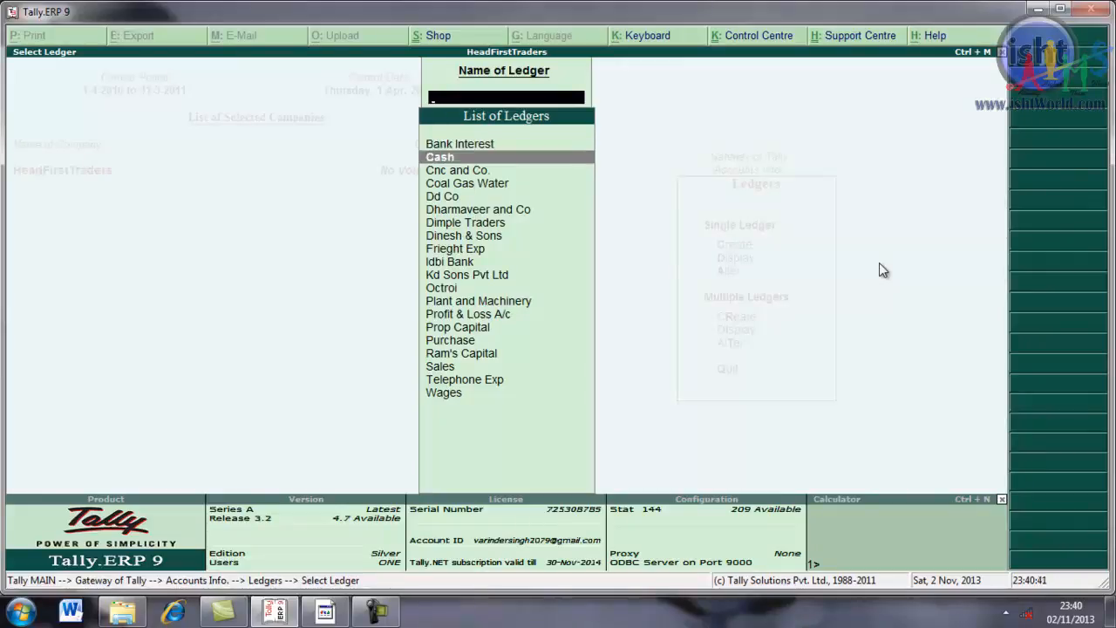
key("Return")
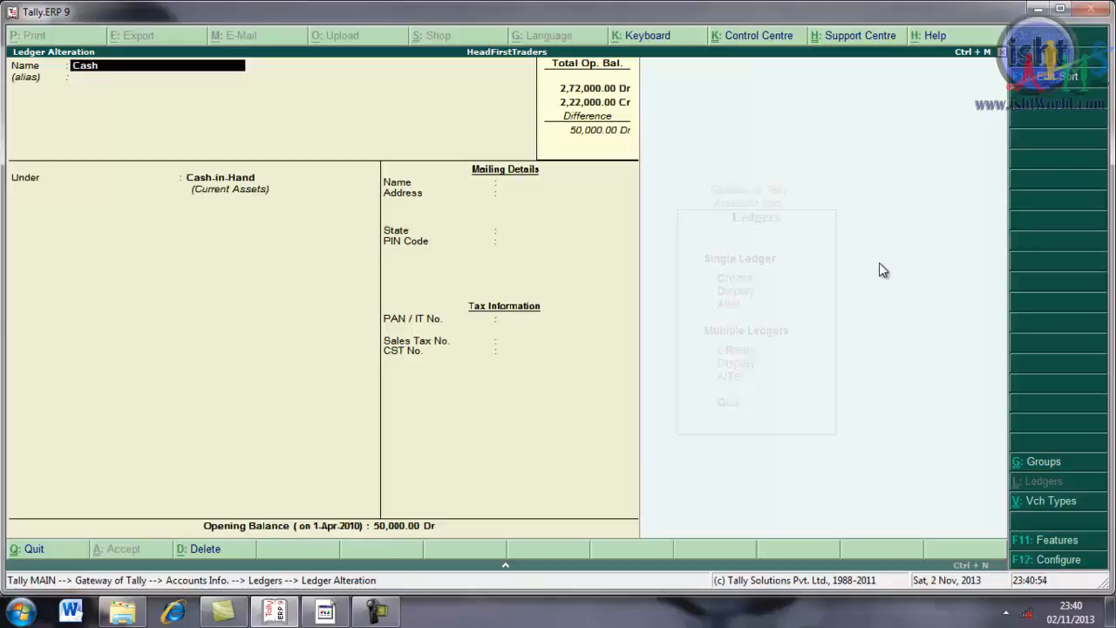
Set the Cash ledger's opening balance to 60,000 Dr, keeping it under Cash-in-Hand, and accept the alteration
key("Return")
key("Return")
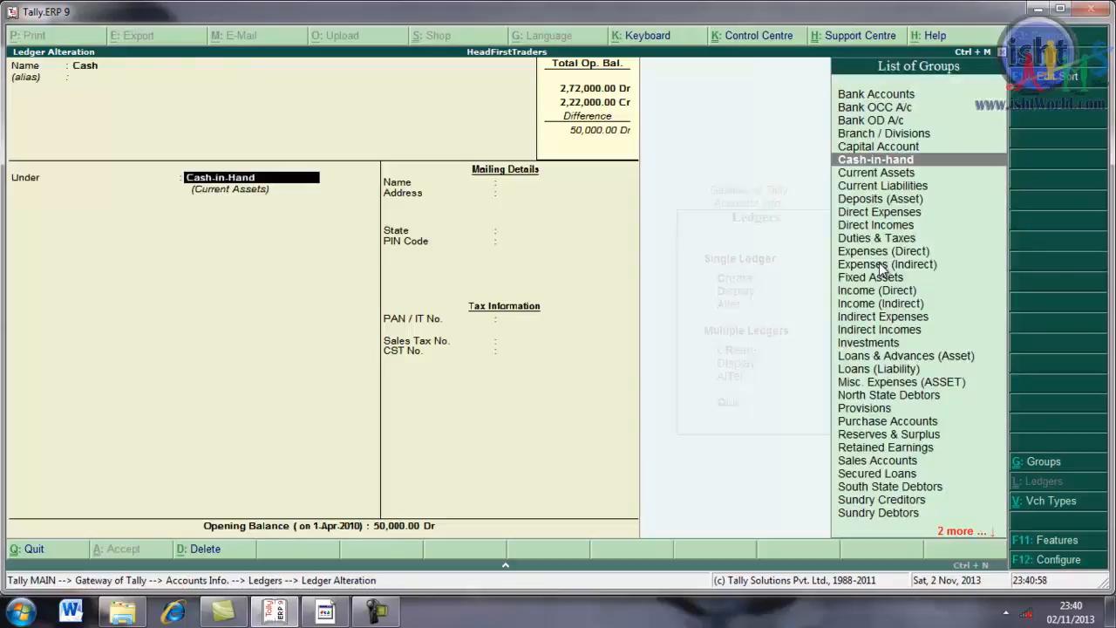
key("Return")
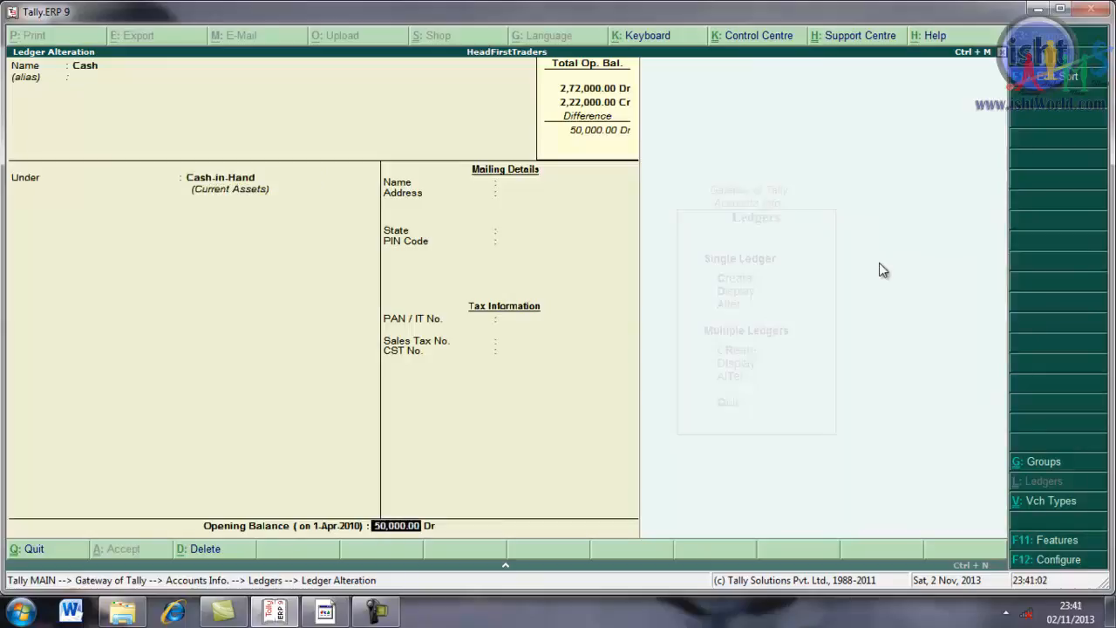
type("60000")
key("Return")
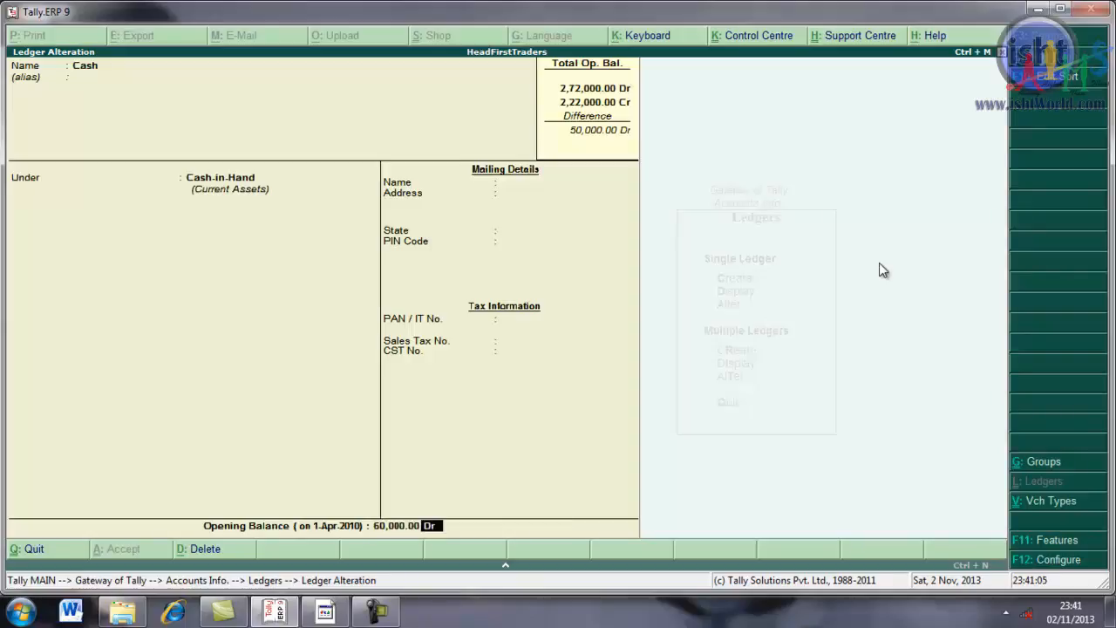
key("Return")
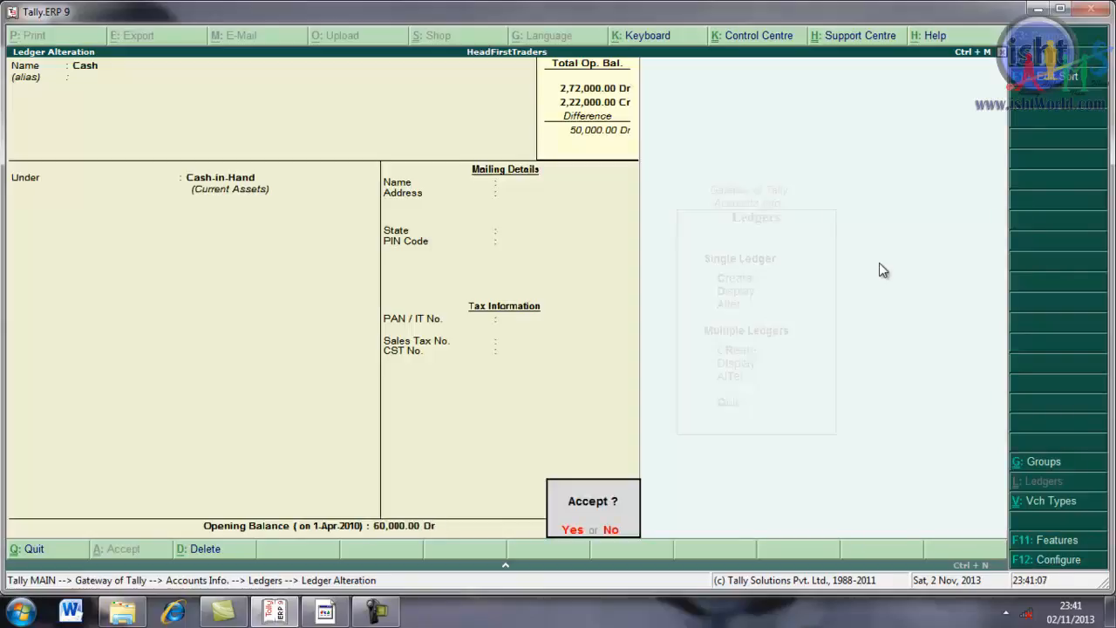
key("Return")
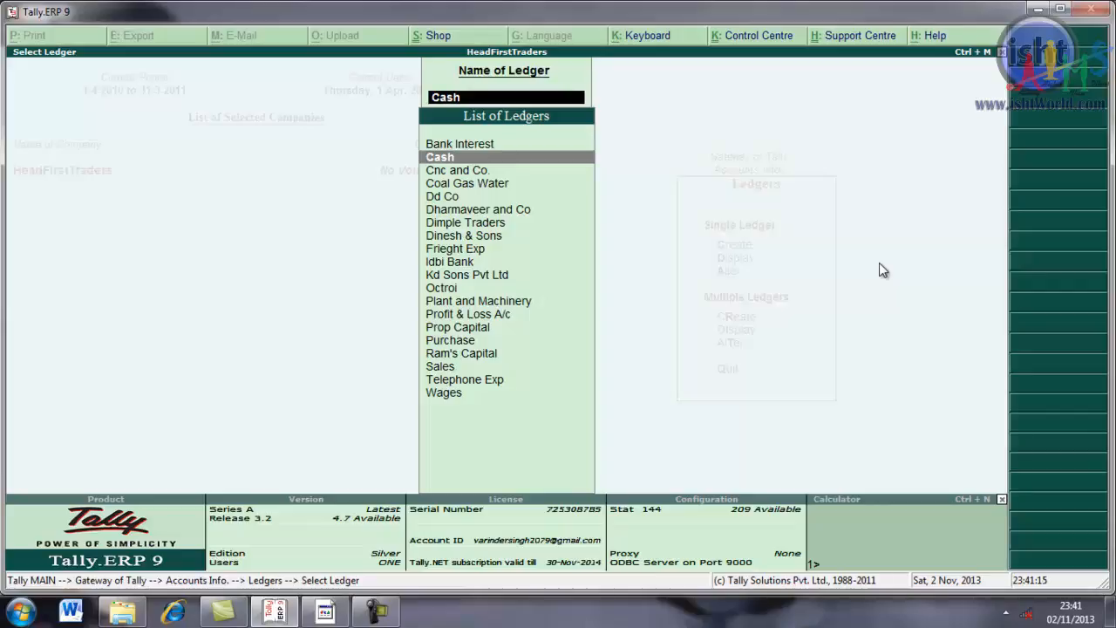
Leave the ledger selection and return through Ledgers and Accounts Info. to the Gateway of Tally
key("Escape")
key("Escape")
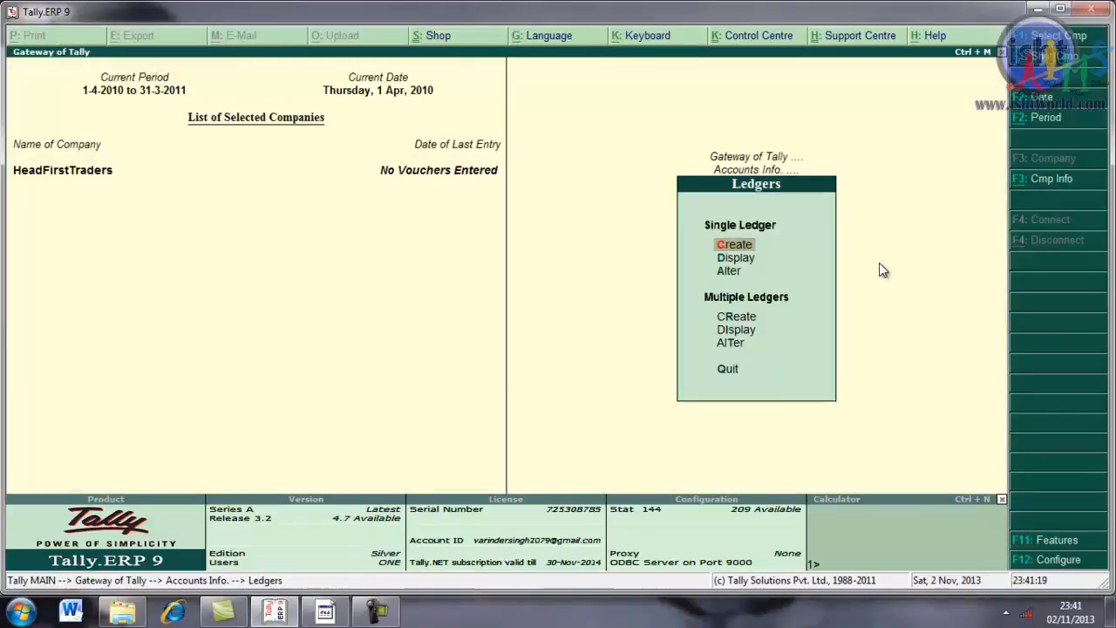
key("Escape")
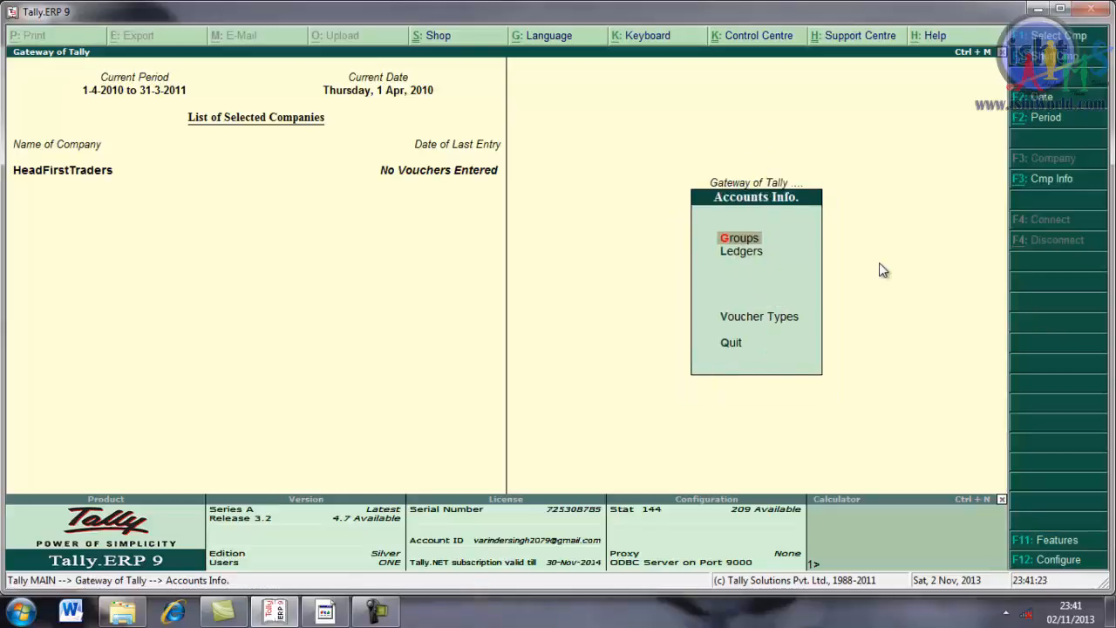
key("Escape")
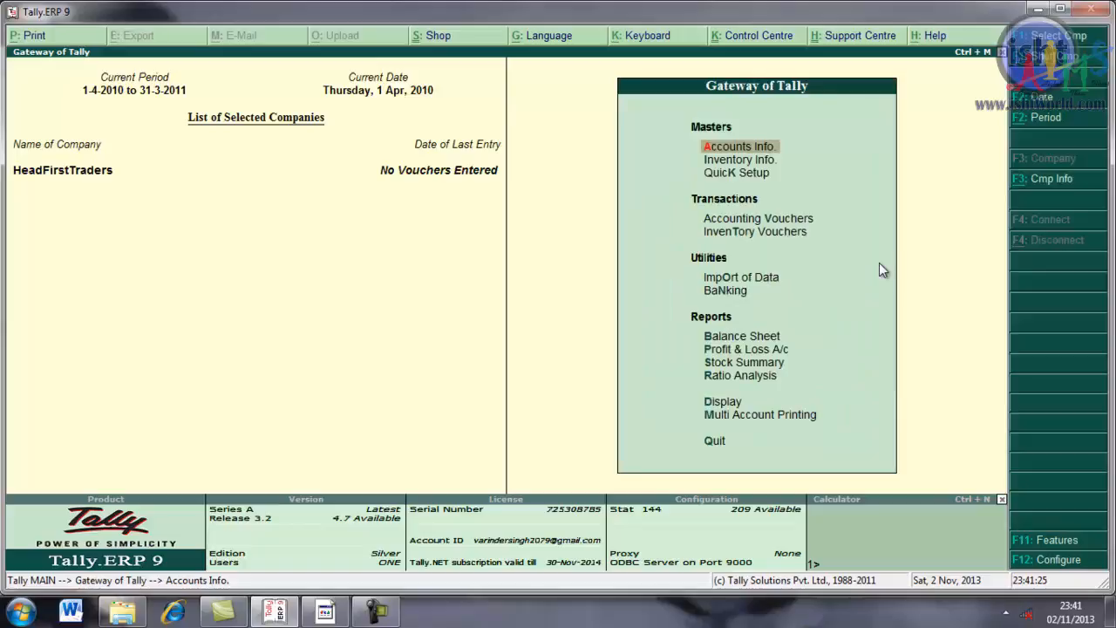